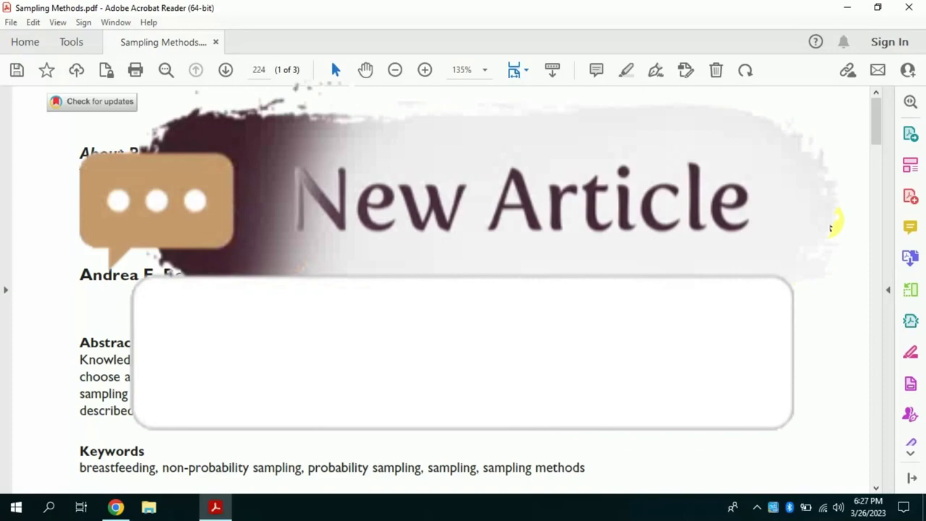
# Scroll through page 1 of the Sampling Methods PDF and back to its top.
pyautogui.scroll(-1, 872, 130)
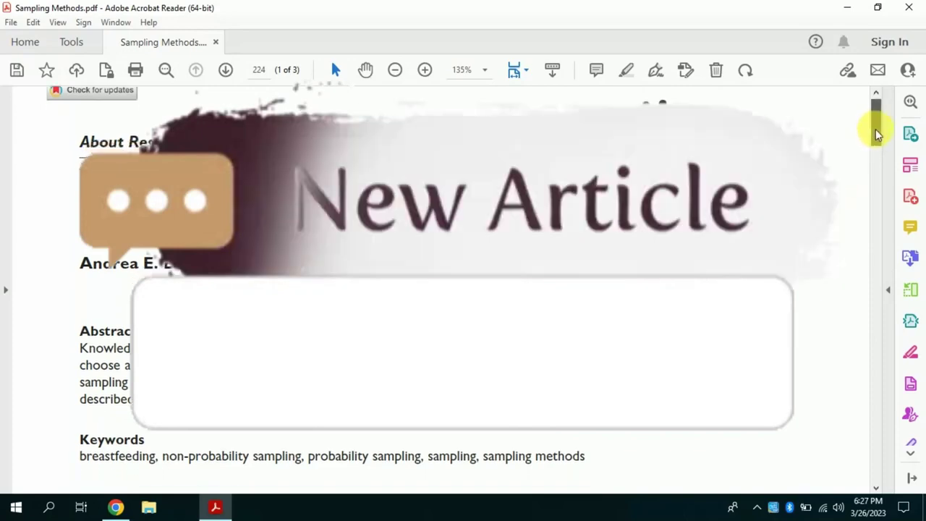
pyautogui.scroll(1, 876, 130)
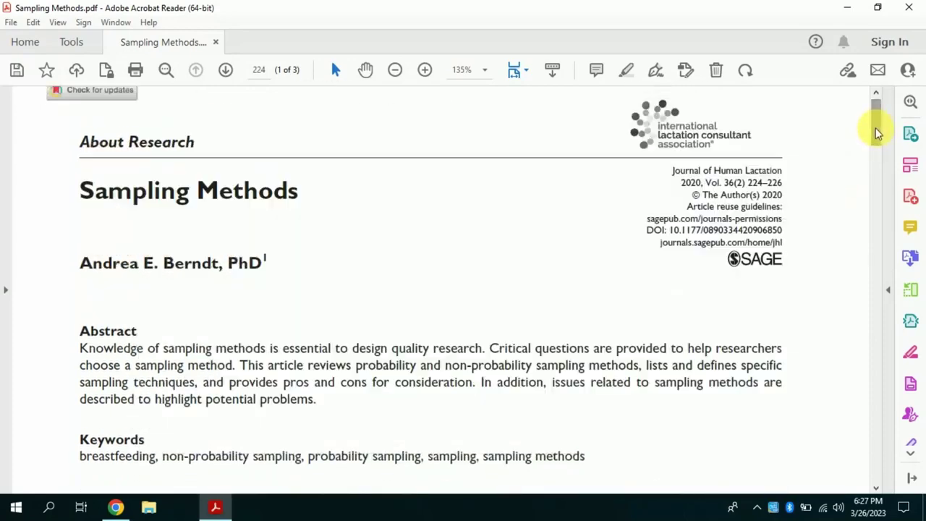
pyautogui.scroll(1, 873, 123)
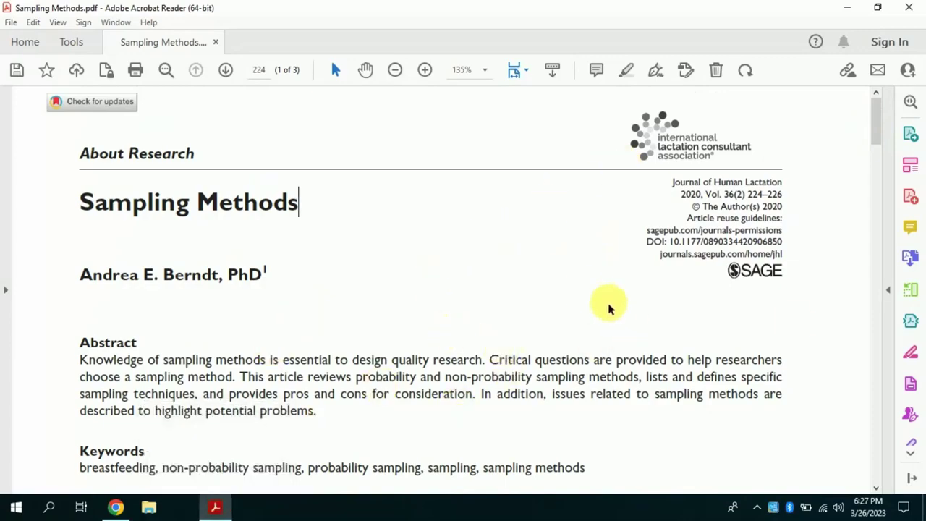
# Close Acrobat Reader, launch Chrome, and search Google for 'humata'.
pyautogui.click(908, 9)
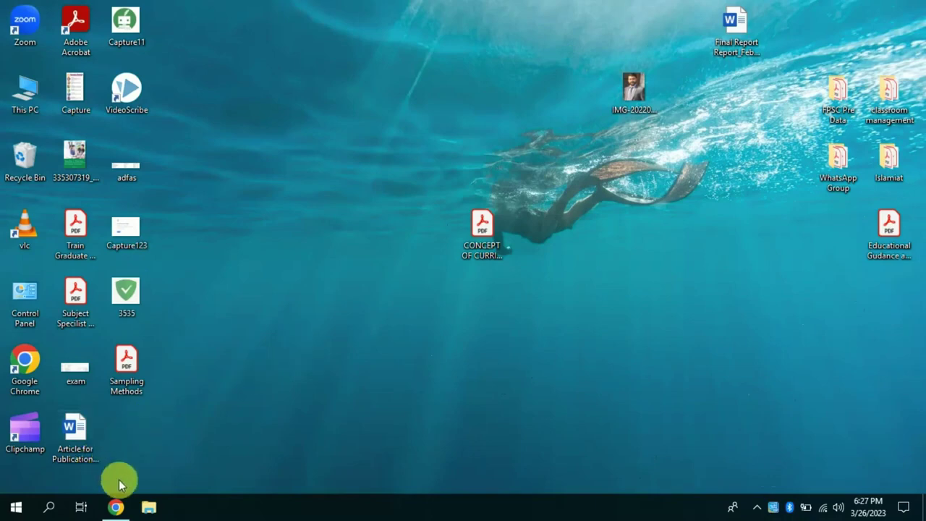
pyautogui.click(117, 506)
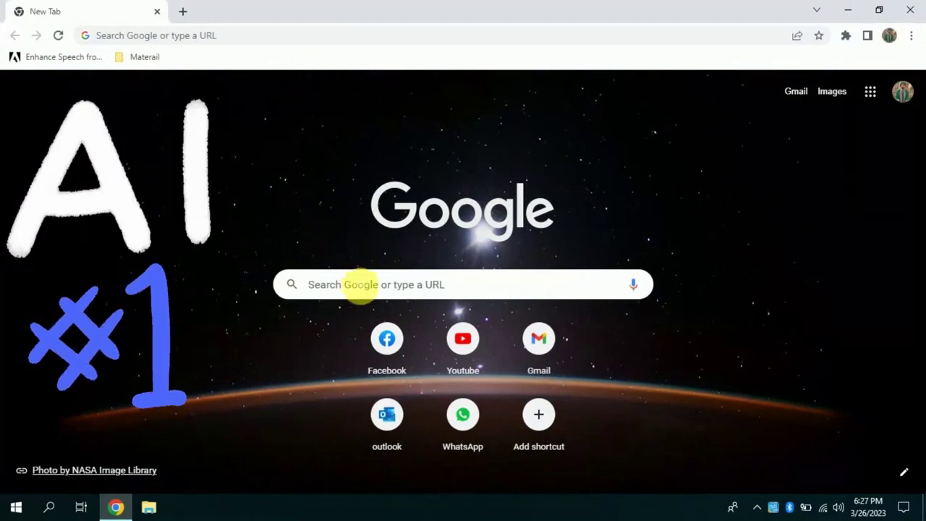
pyautogui.click(361, 285)
pyautogui.write('huma')
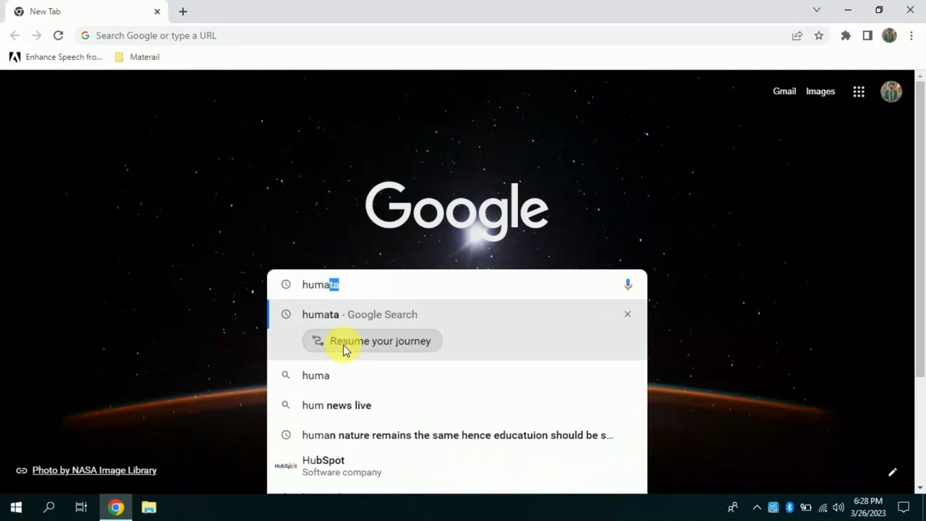
pyautogui.write('ta')
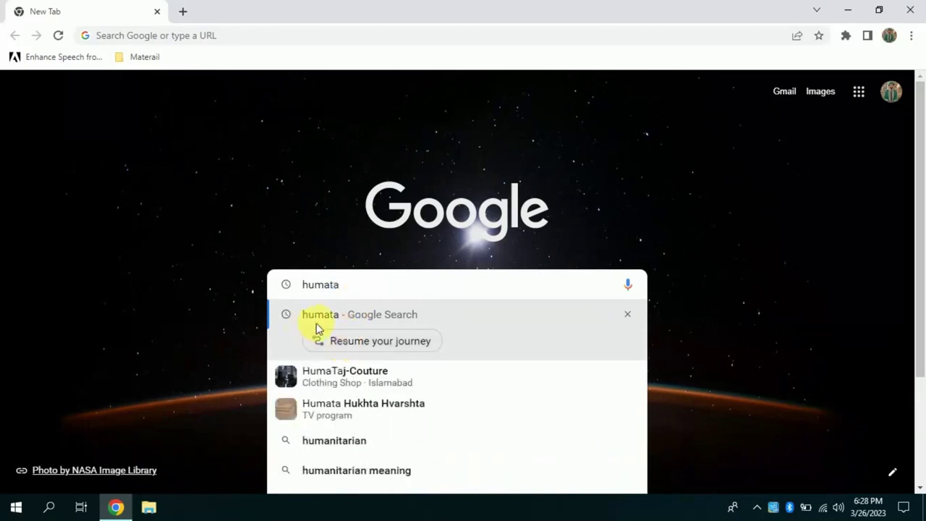
pyautogui.click(319, 319)
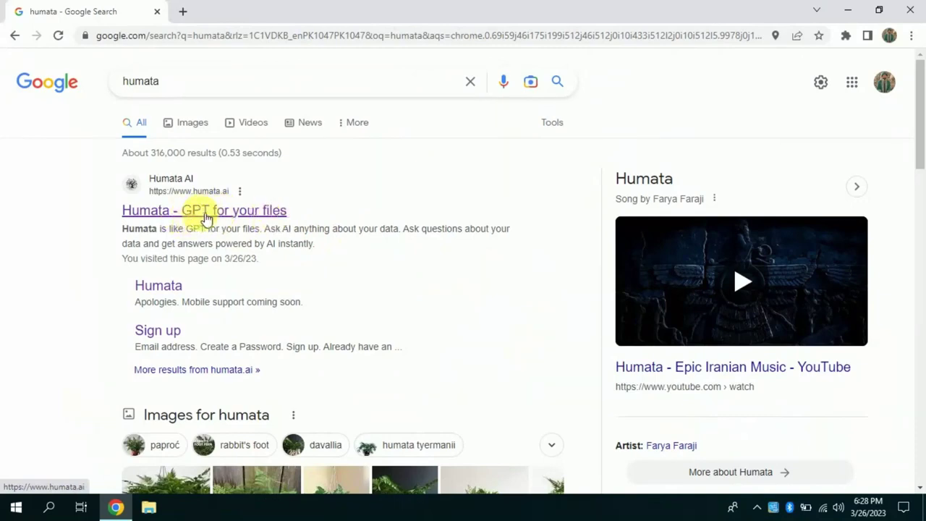
# Open the humata.ai site from the results and scroll down its page.
pyautogui.click(205, 213)
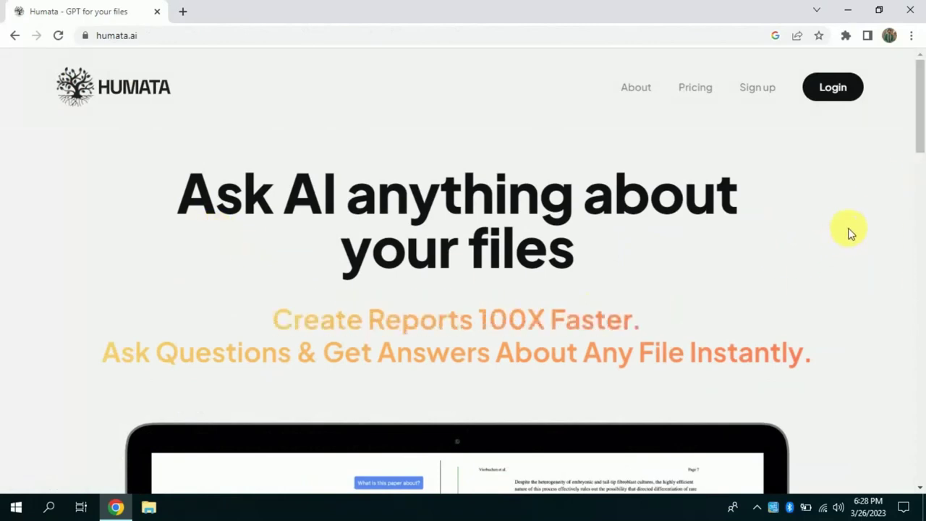
pyautogui.scroll(-10, 846, 231)
pyautogui.moveTo(922, 280)
pyautogui.mouseDown()
pyautogui.moveTo(922, 355)
pyautogui.moveTo(923, 84)
pyautogui.mouseUp()
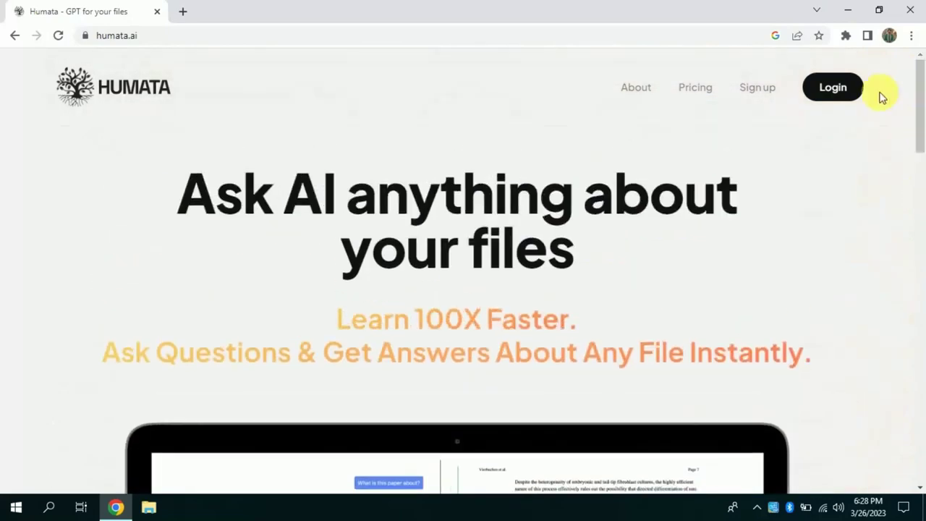
# Log into Humata using the saved email and password autofill suggestions.
pyautogui.click(748, 90)
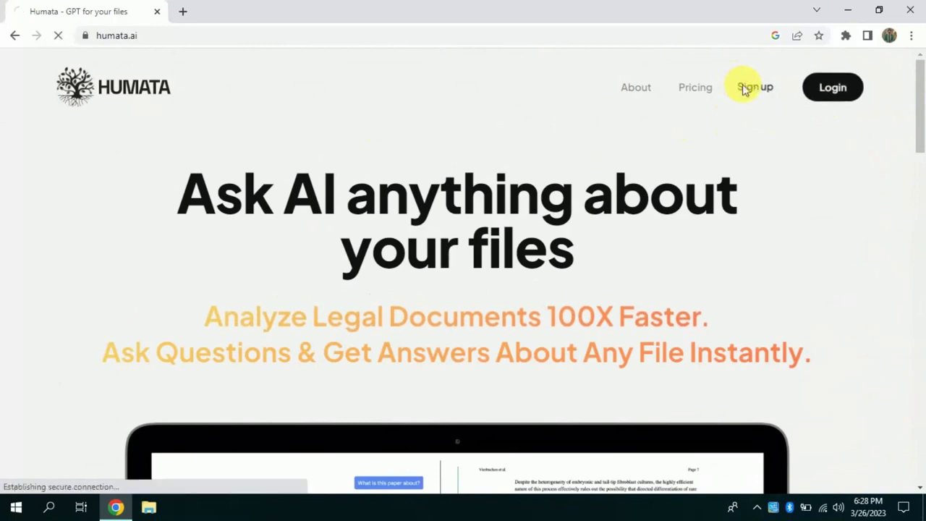
pyautogui.click(499, 122)
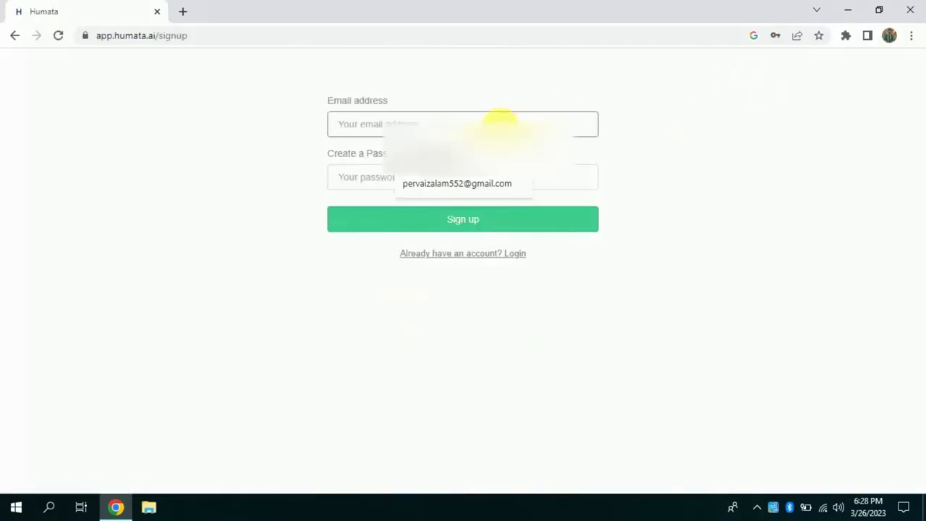
pyautogui.click(496, 185)
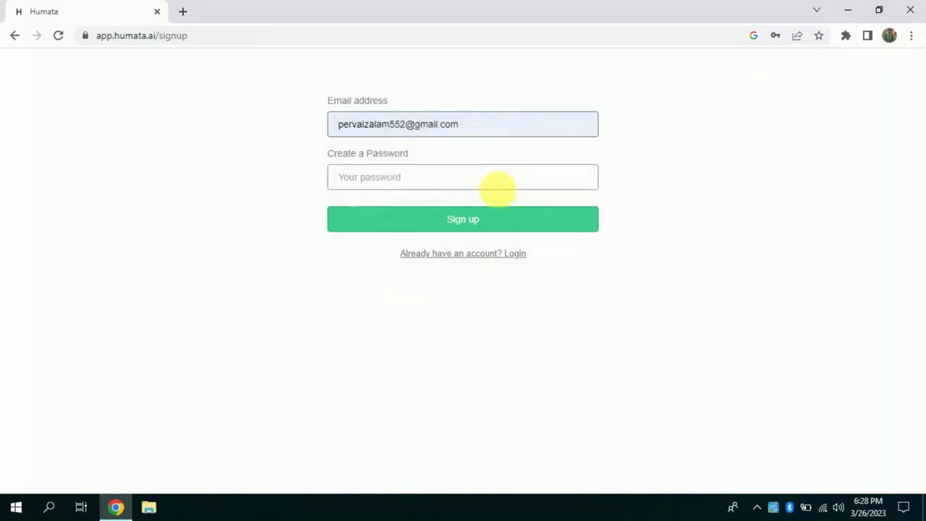
pyautogui.click(489, 187)
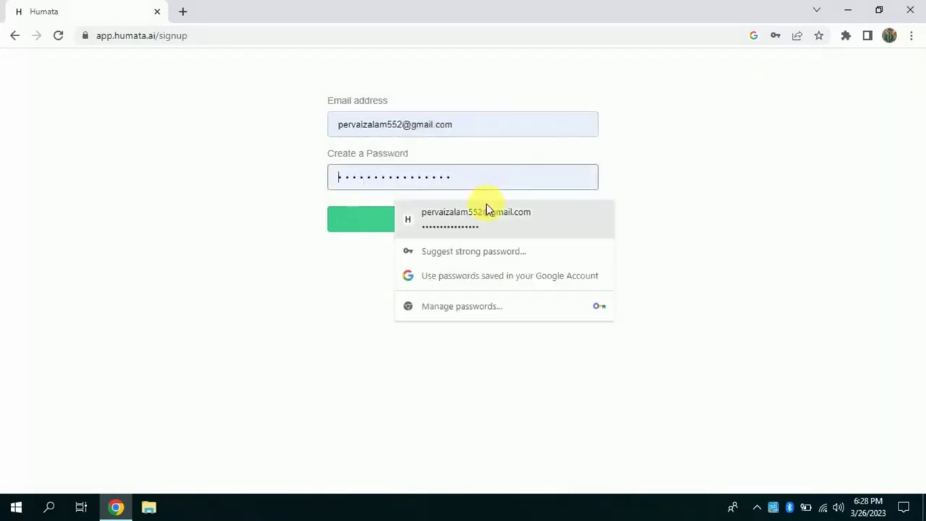
pyautogui.click(487, 208)
pyautogui.click(514, 219)
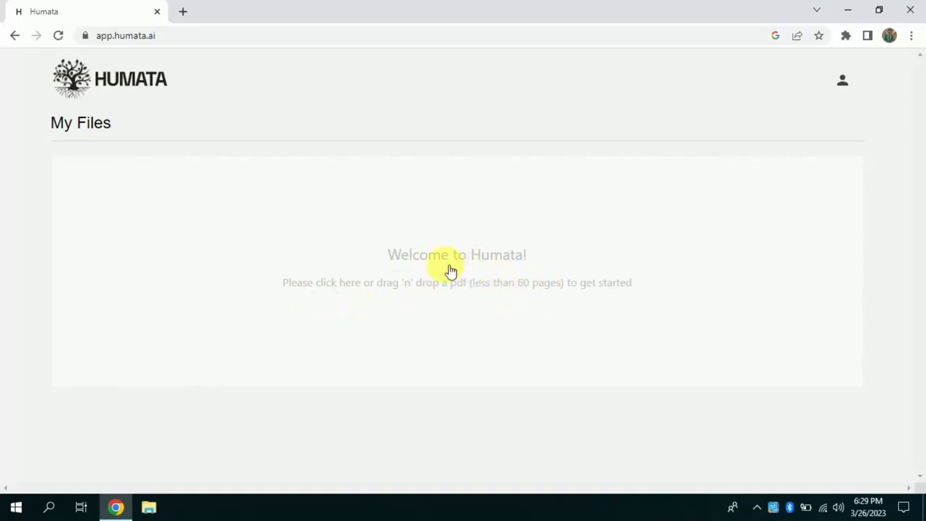
# Upload Sampling Methods.pdf from the Desktop into Humata.
pyautogui.click(445, 269)
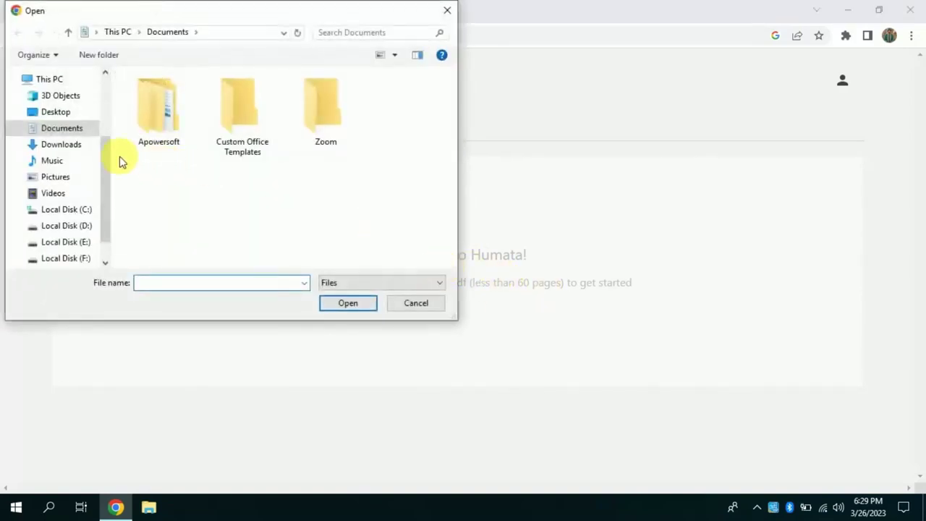
pyautogui.moveTo(104, 174)
pyautogui.mouseDown()
pyautogui.moveTo(110, 199)
pyautogui.moveTo(105, 107)
pyautogui.mouseUp()
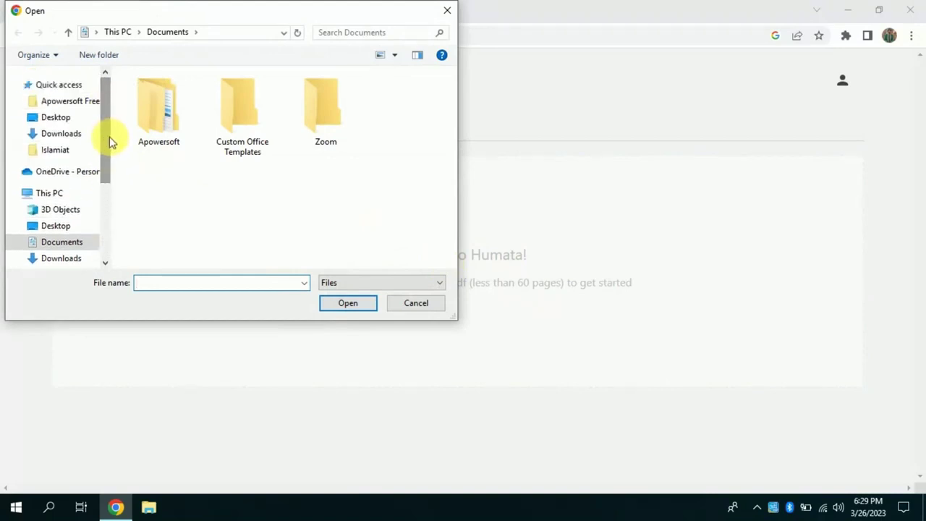
pyautogui.moveTo(110, 143); pyautogui.dragTo(109, 149)
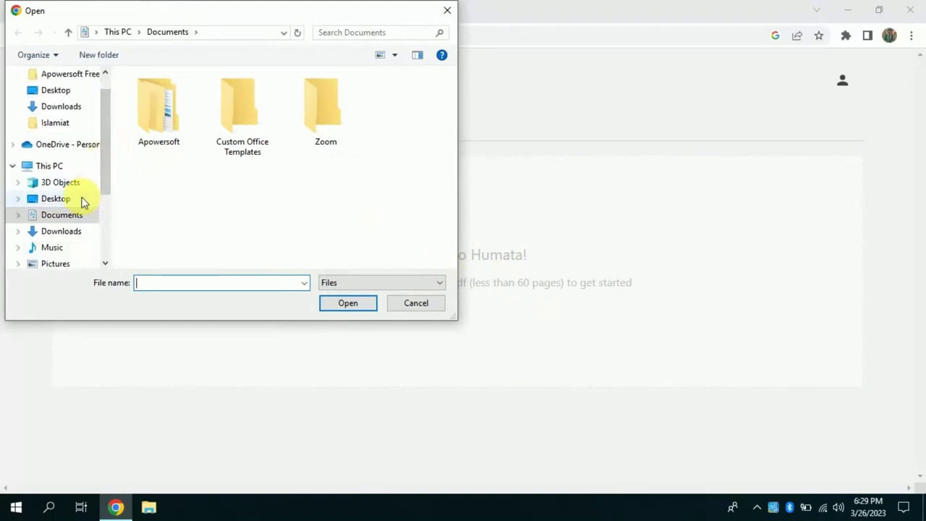
pyautogui.click(56, 198)
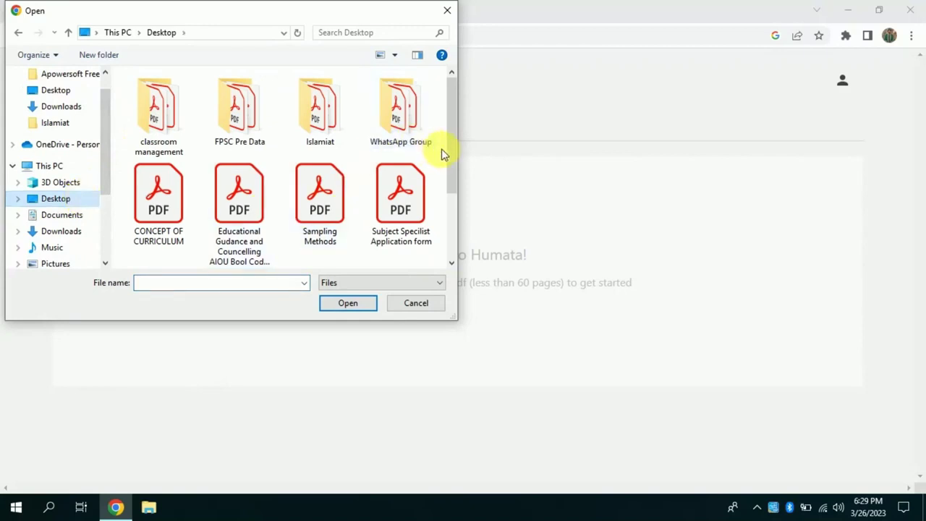
pyautogui.moveTo(447, 152); pyautogui.dragTo(448, 219)
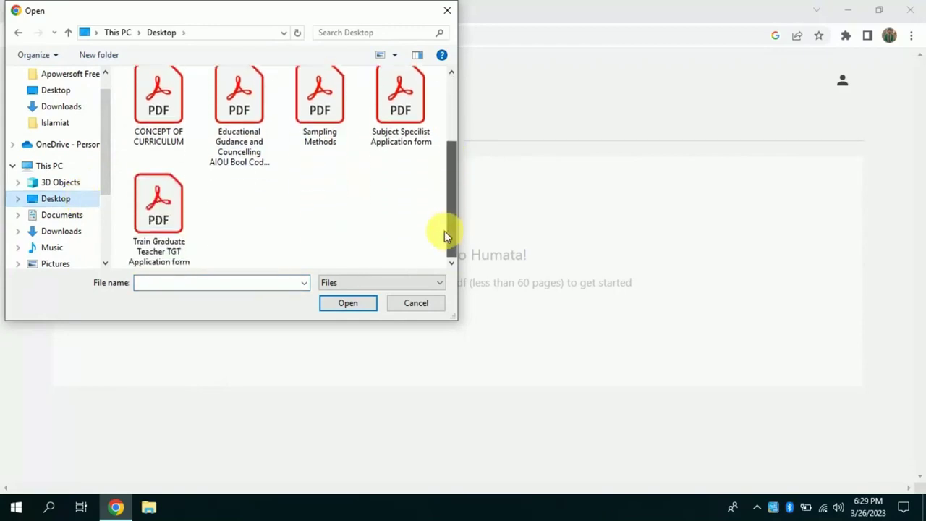
pyautogui.click(329, 145)
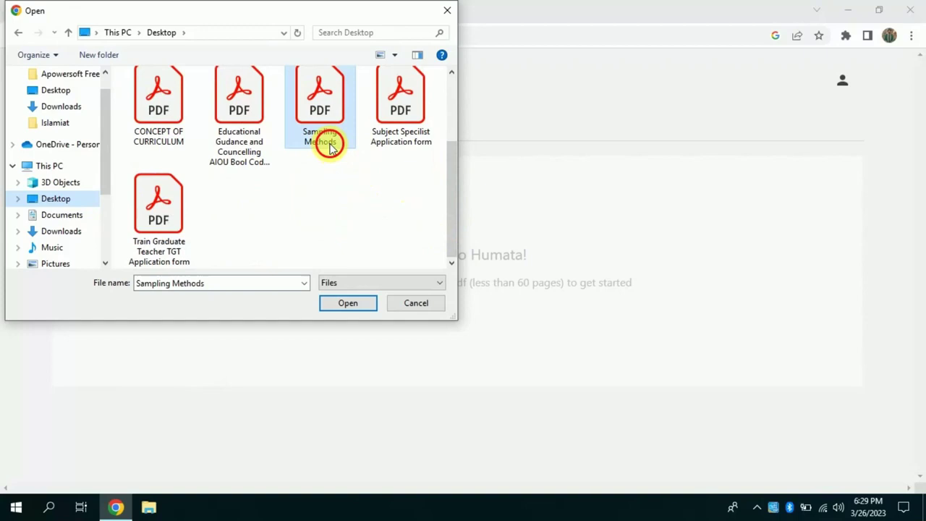
pyautogui.click(353, 306)
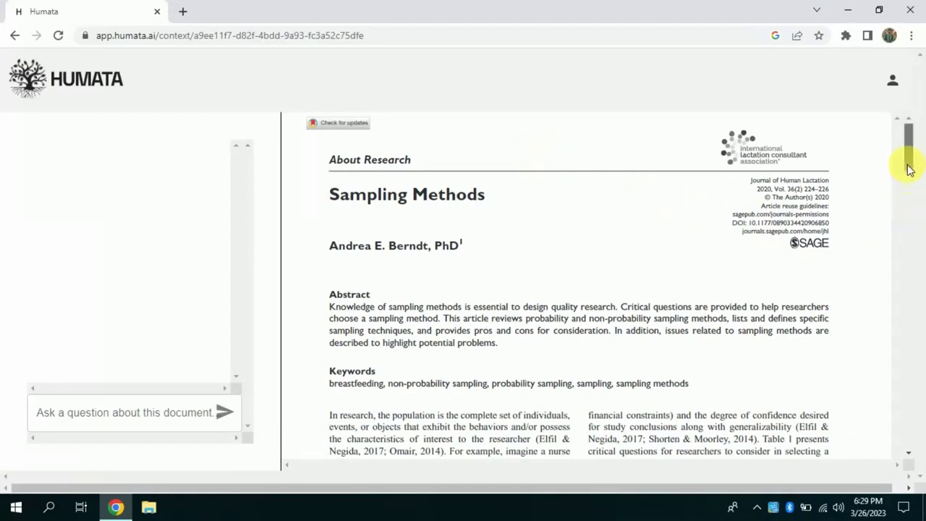
# Ask the document 'What this article is all about?' in the question box.
pyautogui.moveTo(909, 168)
pyautogui.mouseDown()
pyautogui.moveTo(906, 436)
pyautogui.moveTo(903, 362)
pyautogui.moveTo(918, 258)
pyautogui.moveTo(910, 145)
pyautogui.mouseUp()
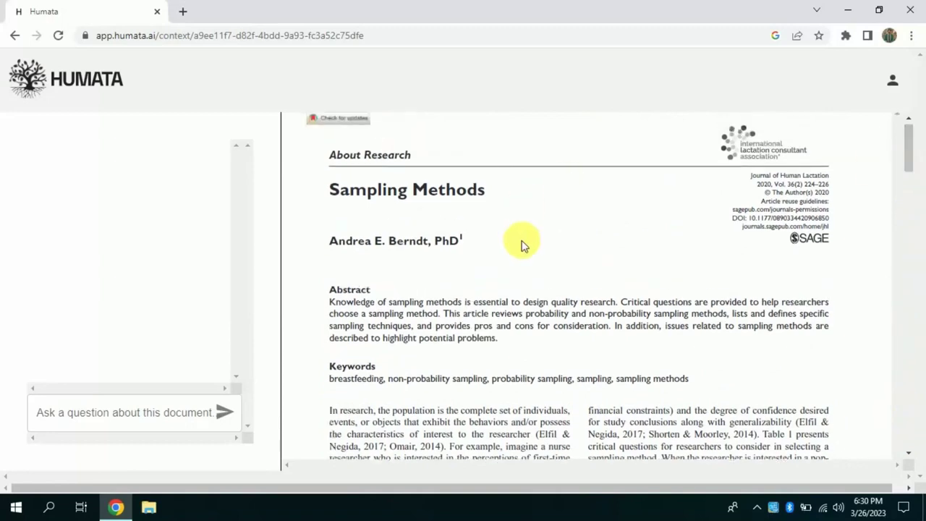
pyautogui.click(81, 425)
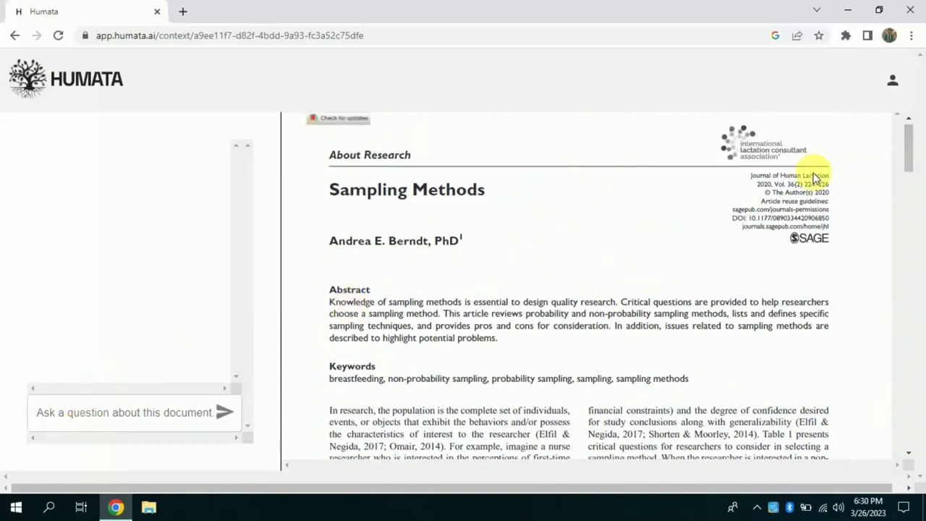
pyautogui.moveTo(909, 145); pyautogui.dragTo(909, 140)
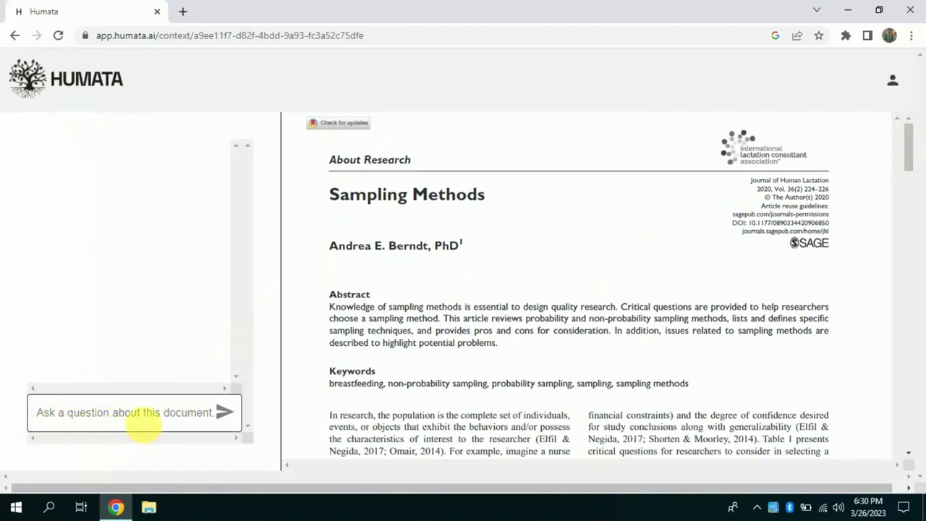
pyautogui.click(139, 416)
pyautogui.write('What this article is all about?')
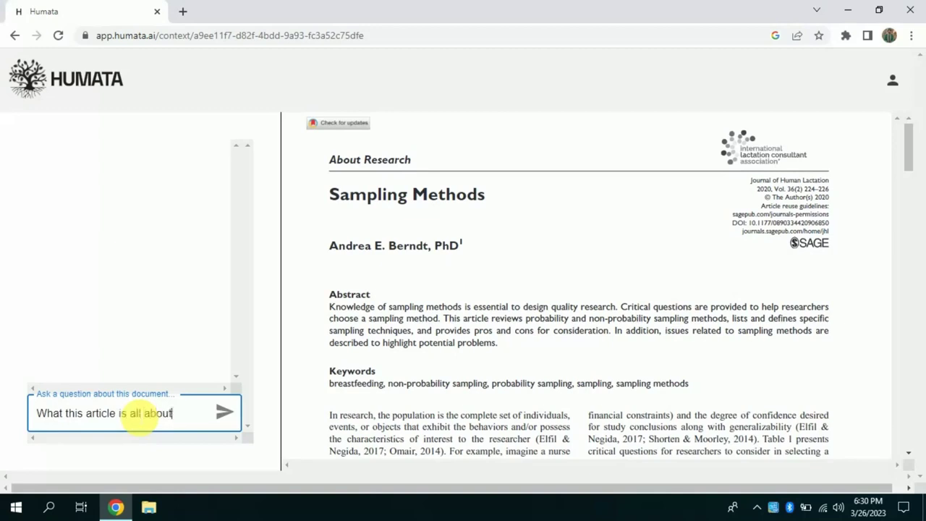
pyautogui.click(226, 414)
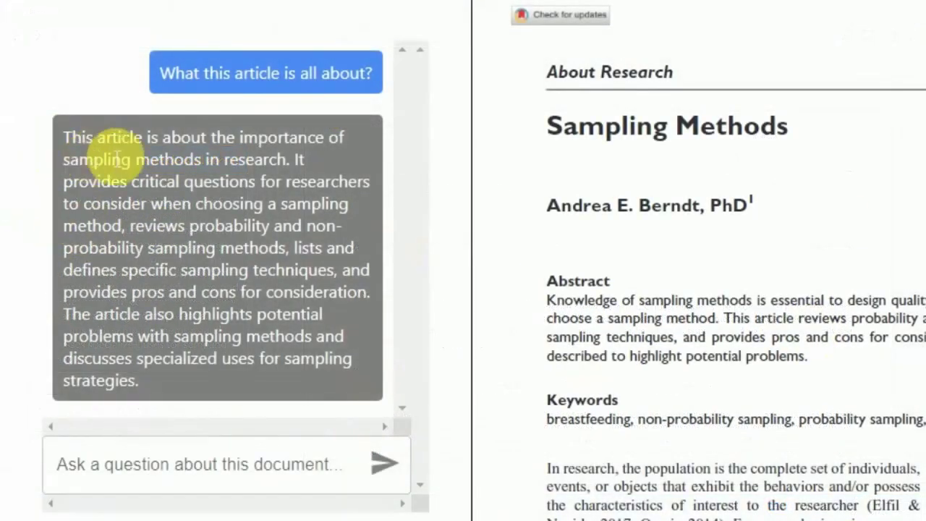
# Highlight the first two sentences of Humata's summary answer.
pyautogui.click(73, 144)
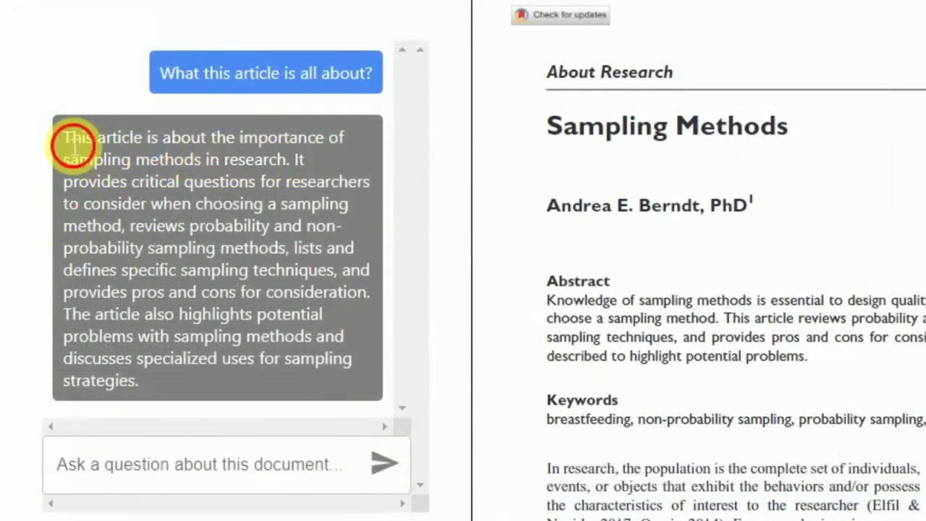
pyautogui.moveTo(73, 145)
pyautogui.mouseDown()
pyautogui.moveTo(228, 161)
pyautogui.moveTo(296, 179)
pyautogui.mouseUp()
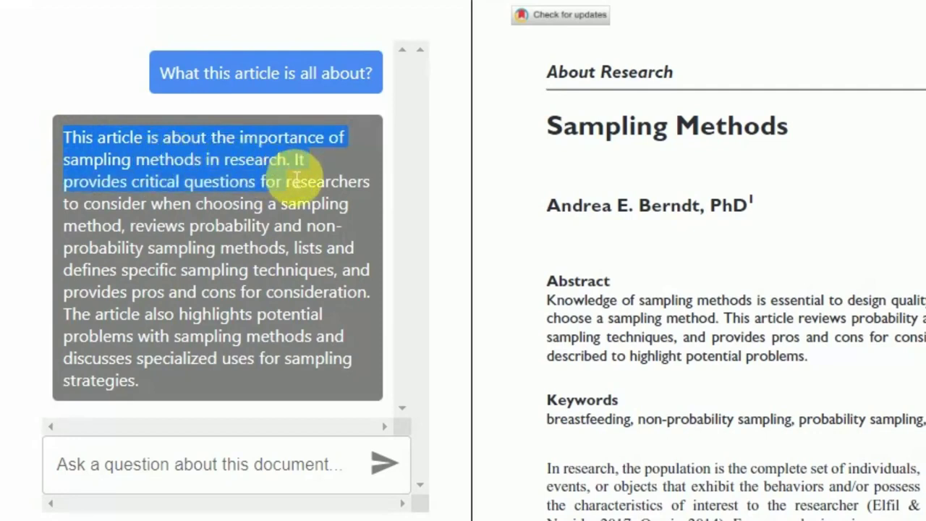
pyautogui.moveTo(296, 178)
pyautogui.mouseDown()
pyautogui.moveTo(250, 240)
pyautogui.moveTo(178, 255)
pyautogui.moveTo(221, 285)
pyautogui.moveTo(330, 309)
pyautogui.moveTo(341, 321)
pyautogui.moveTo(330, 351)
pyautogui.moveTo(352, 370)
pyautogui.moveTo(340, 383)
pyautogui.mouseUp()
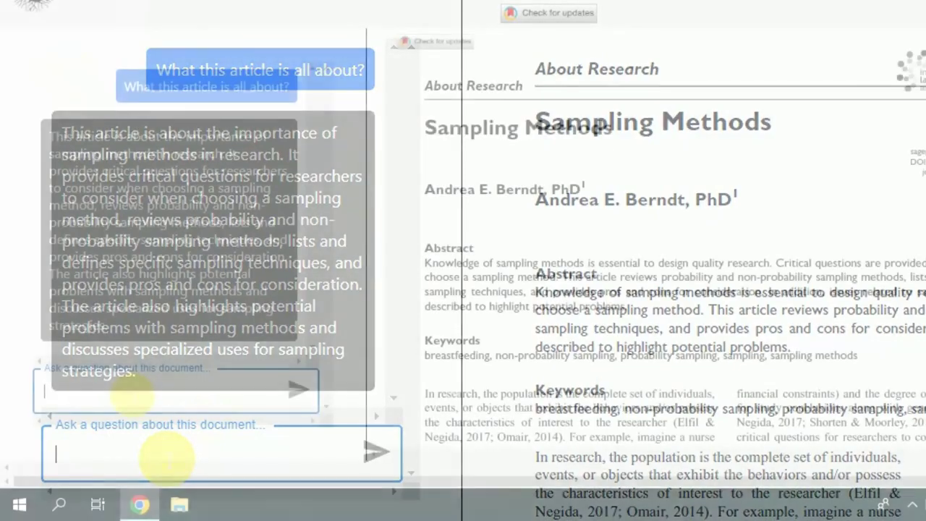
# Ask Humata 'How many types of sampling methods have been discussed?'.
pyautogui.write('How many types of')
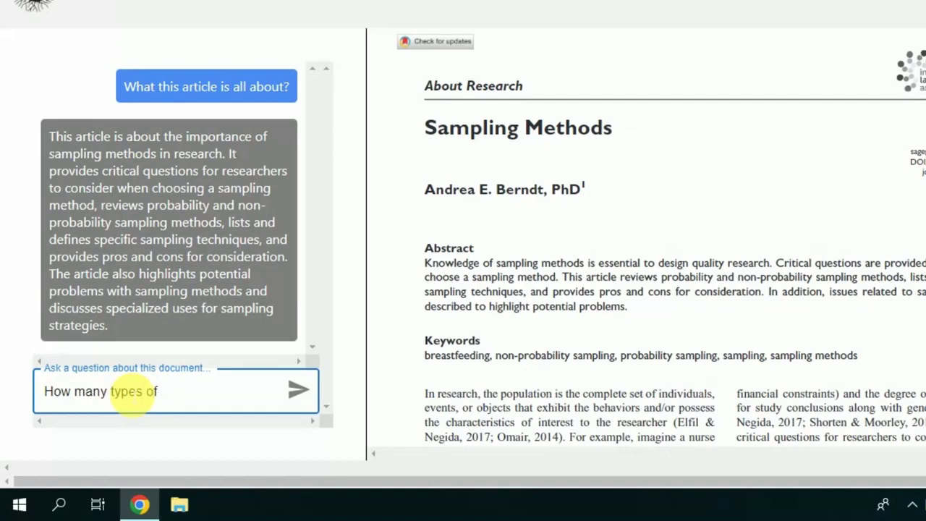
pyautogui.write('pl')
pyautogui.write('ing methods have been ')
pyautogui.write('discussed')
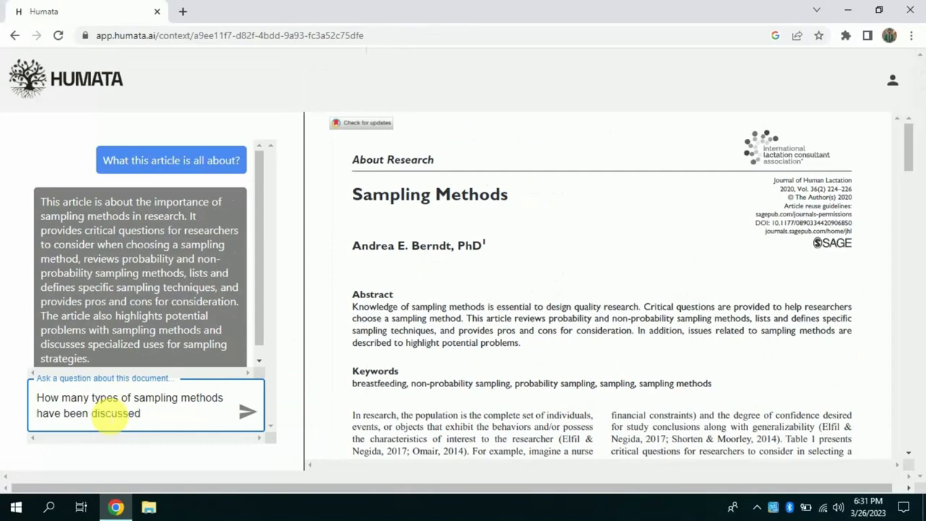
pyautogui.write('?')
pyautogui.press('Return')
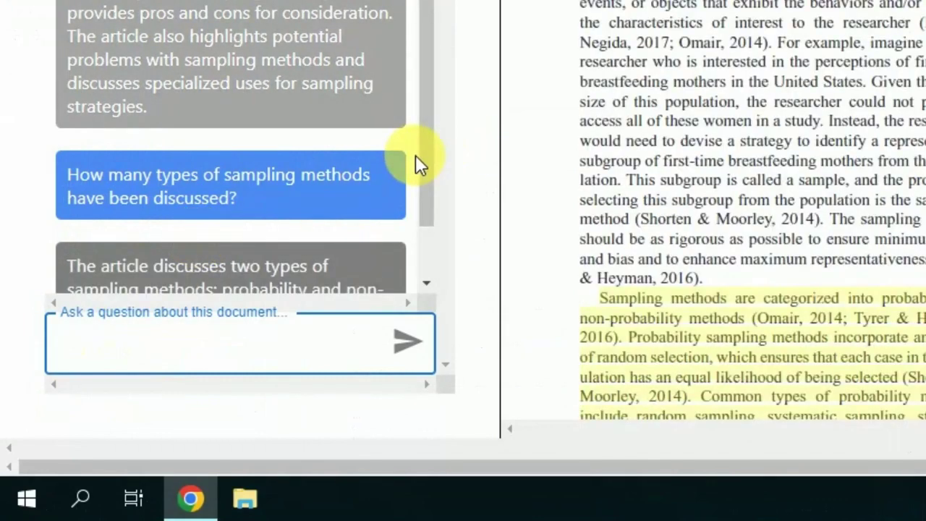
# Scroll to the answer and highlight the phrase 'two types of', then deselect it.
pyautogui.scroll(-2, 424, 157)
pyautogui.scroll(-2, 426, 186)
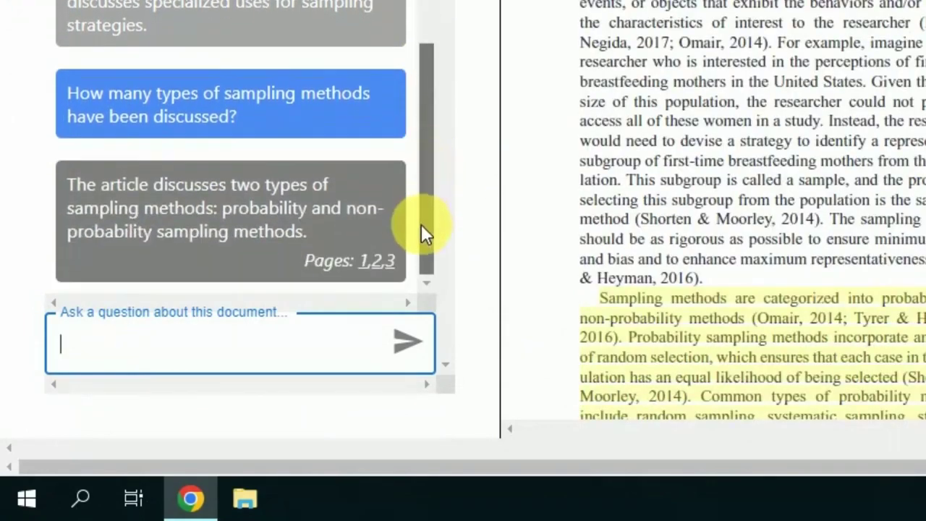
pyautogui.moveTo(231, 187)
pyautogui.mouseDown()
pyautogui.moveTo(328, 187)
pyautogui.moveTo(238, 230)
pyautogui.moveTo(311, 210)
pyautogui.moveTo(372, 209)
pyautogui.mouseUp()
pyautogui.click(230, 229)
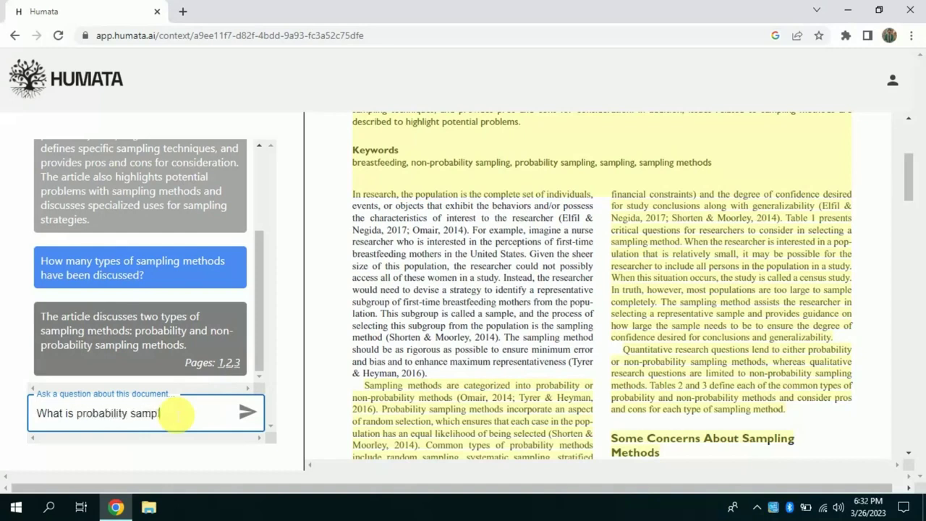
# Ask 'What is probability sampling?', highlight parts of the answer, then open a new Chrome tab.
pyautogui.write('?')
pyautogui.press('Return')
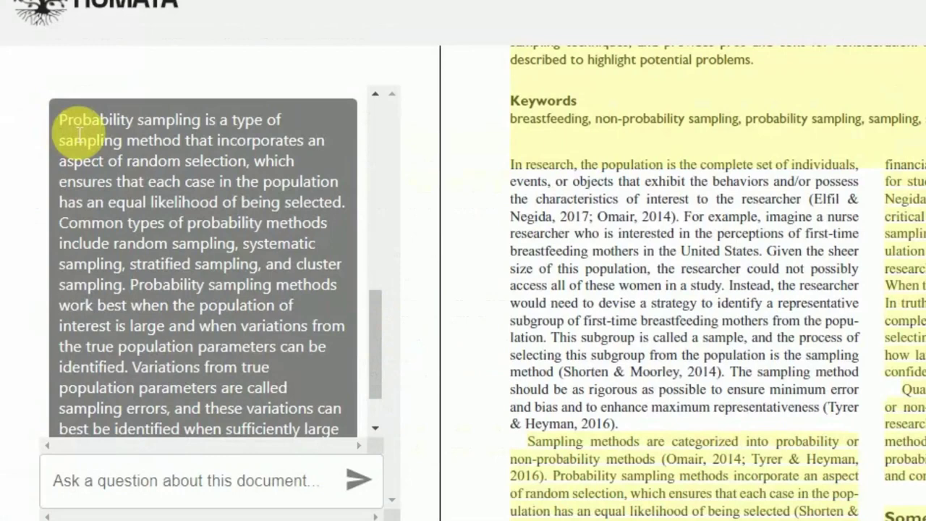
pyautogui.moveTo(59, 120)
pyautogui.mouseDown()
pyautogui.moveTo(273, 161)
pyautogui.moveTo(300, 192)
pyautogui.moveTo(293, 204)
pyautogui.moveTo(319, 262)
pyautogui.moveTo(306, 266)
pyautogui.moveTo(305, 320)
pyautogui.moveTo(282, 368)
pyautogui.mouseUp()
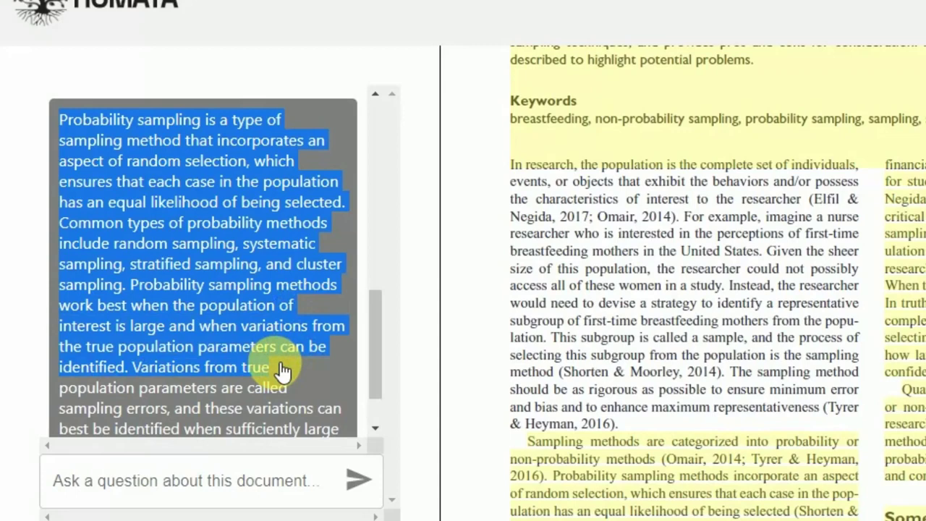
pyautogui.scroll(-2, 378, 349)
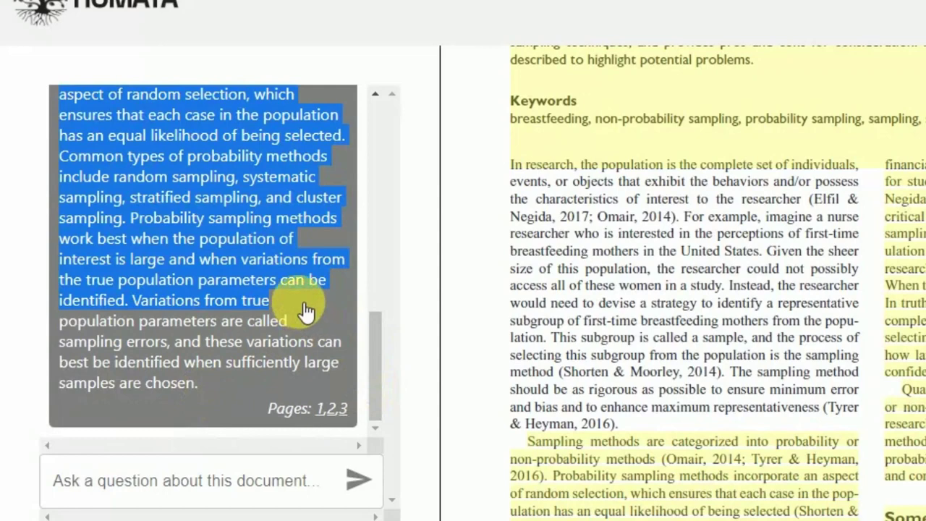
pyautogui.moveTo(307, 309); pyautogui.dragTo(322, 383)
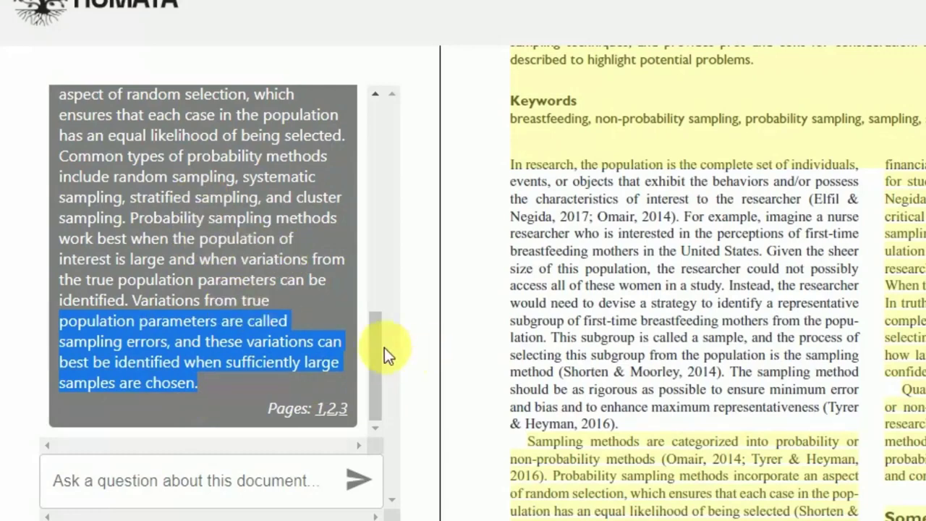
pyautogui.moveTo(377, 346)
pyautogui.mouseDown()
pyautogui.moveTo(378, 275)
pyautogui.moveTo(383, 341)
pyautogui.mouseUp()
pyautogui.click(288, 474)
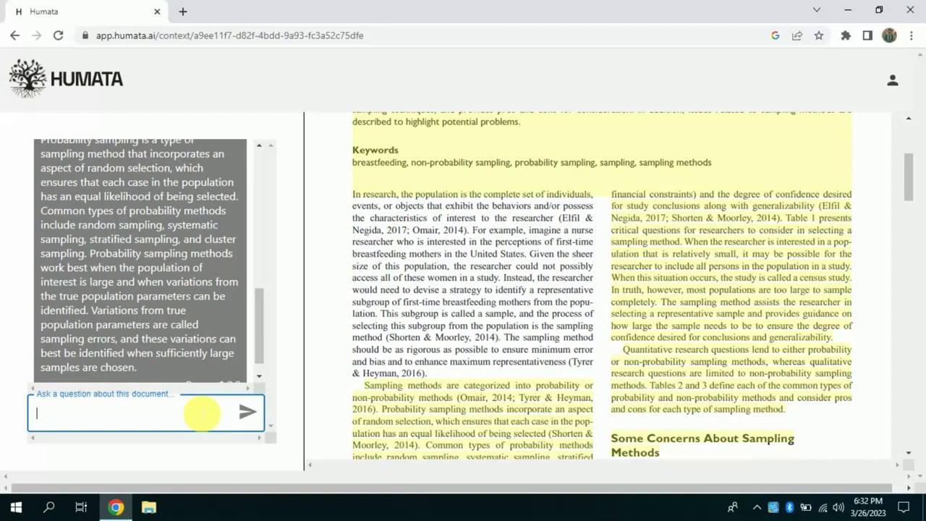
pyautogui.click(183, 11)
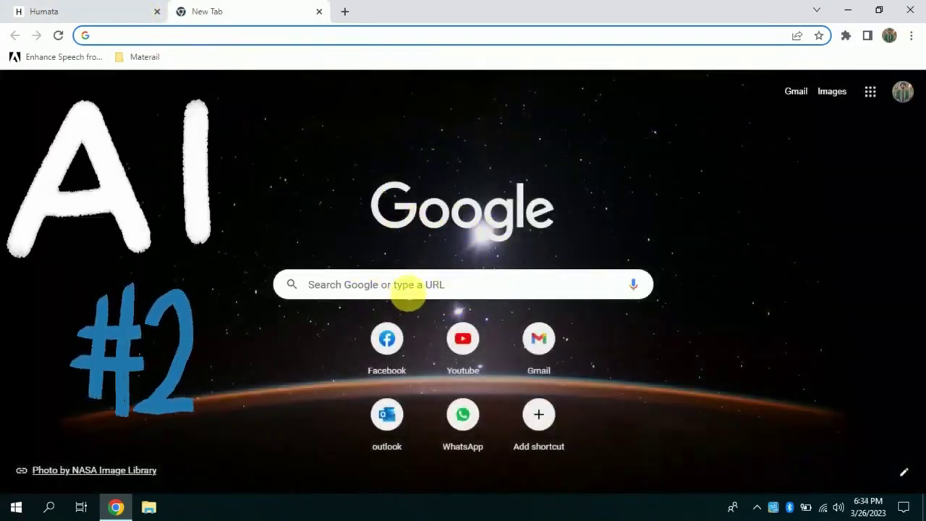
# Search Google for 'explainpaper' by accepting the autocomplete suggestion.
pyautogui.click(340, 286)
pyautogui.write('e')
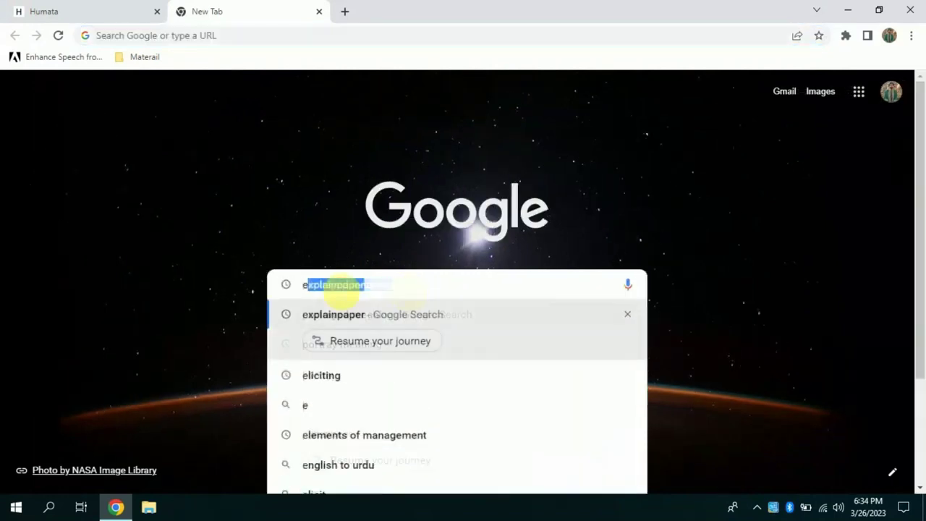
pyautogui.write('x')
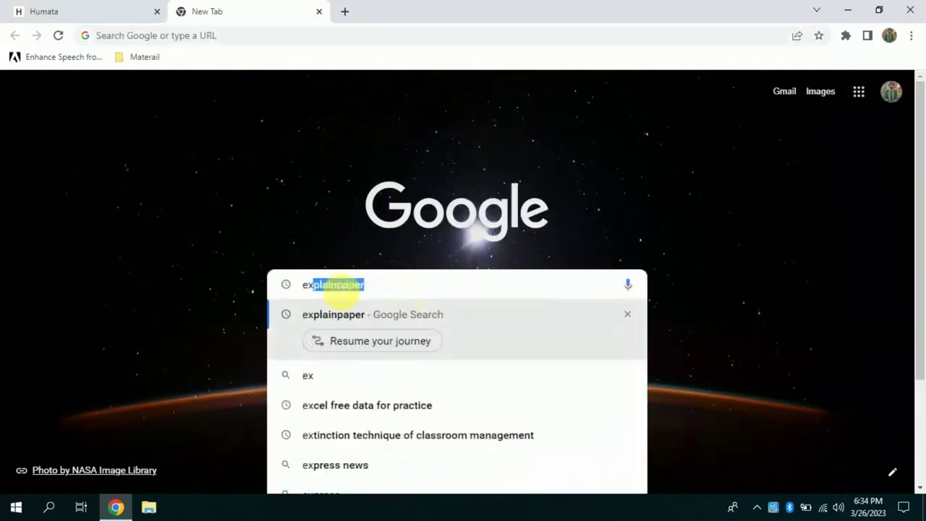
pyautogui.press('Right')
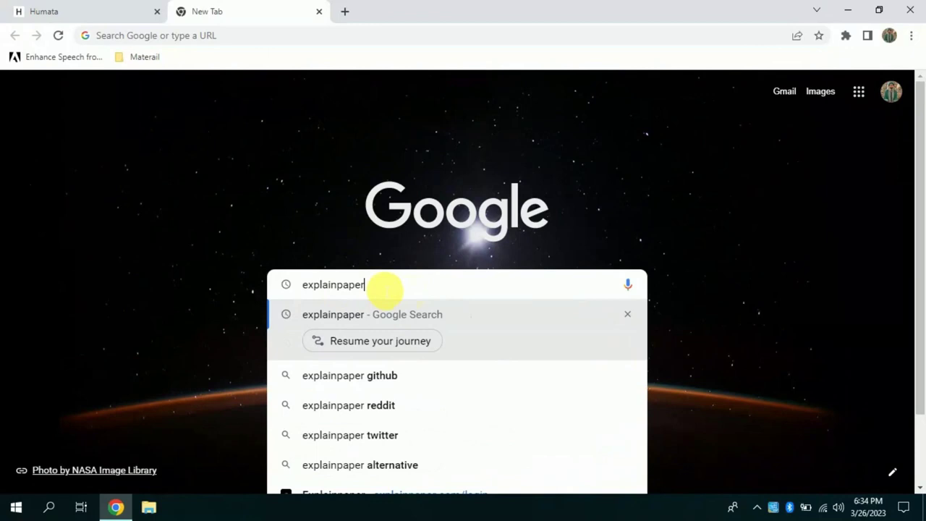
pyautogui.press('Return')
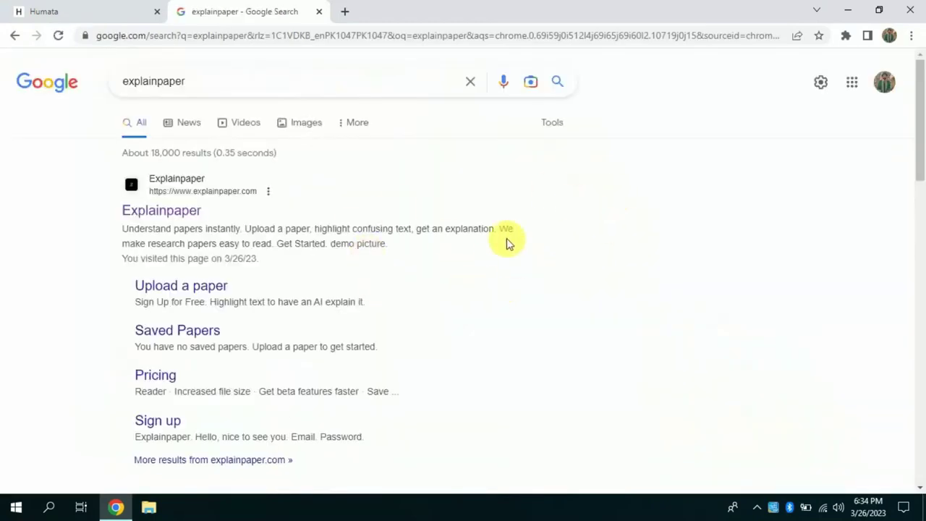
# Open the Explainpaper site and sign in with a Google account to reach the dashboard.
pyautogui.click(174, 217)
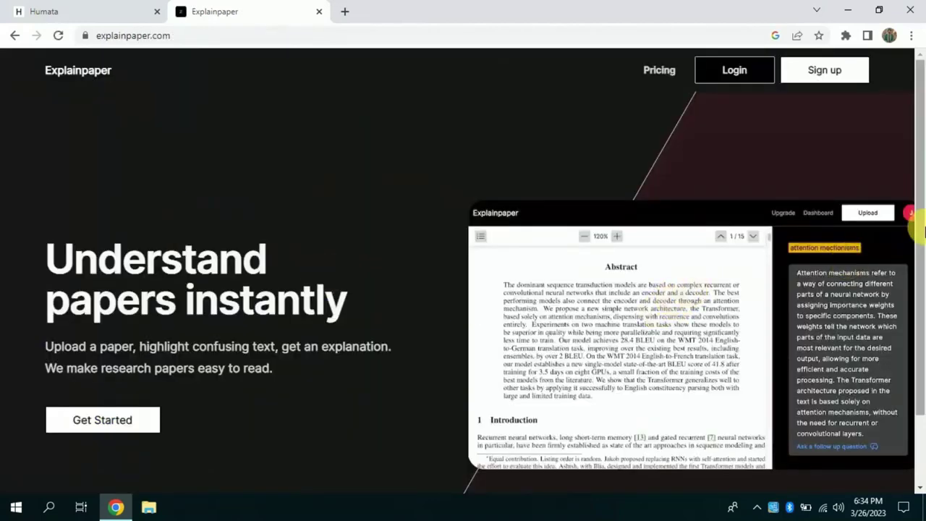
pyautogui.moveTo(921, 206); pyautogui.dragTo(923, 269)
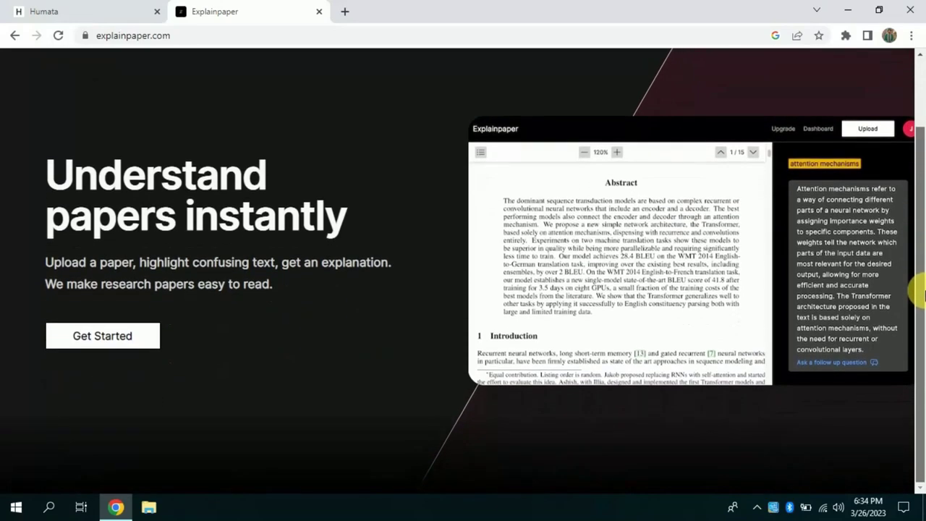
pyautogui.moveTo(923, 269); pyautogui.dragTo(920, 190)
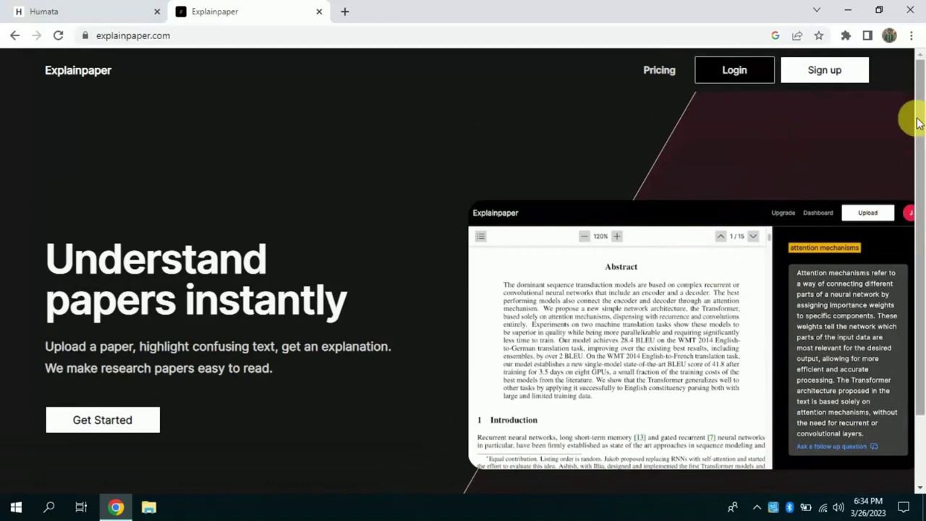
pyautogui.click(761, 70)
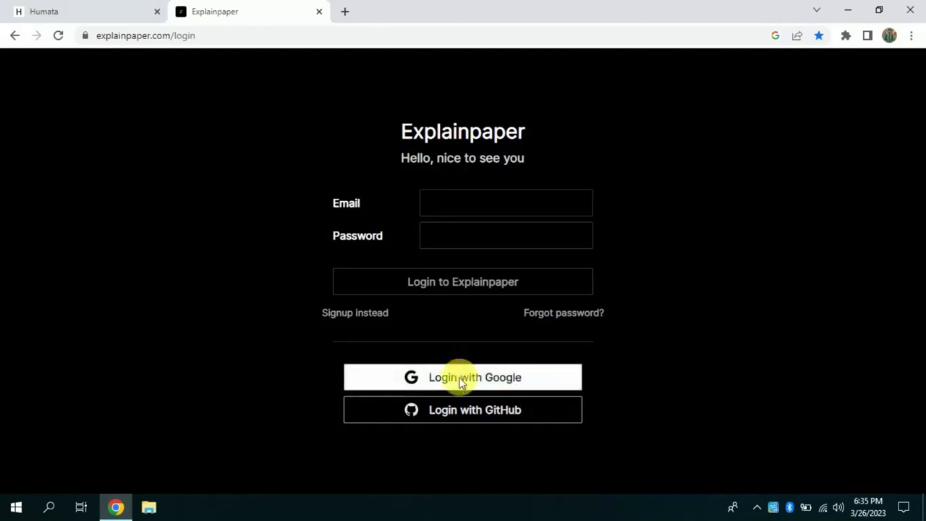
pyautogui.click(474, 378)
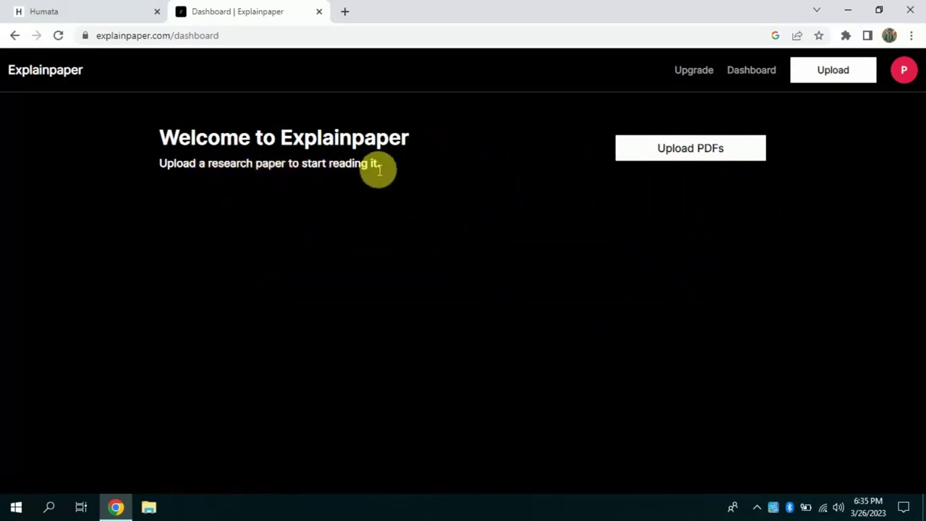
pyautogui.moveTo(385, 164); pyautogui.dragTo(156, 159)
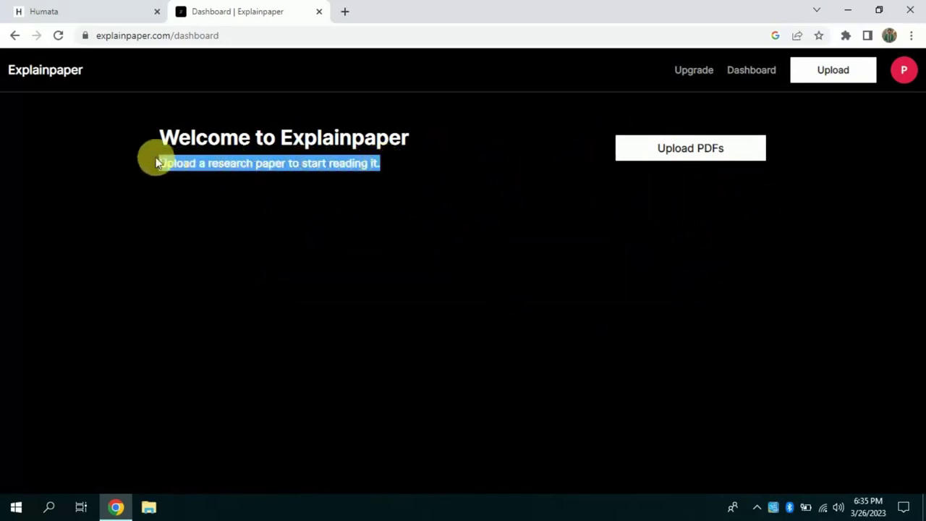
# Upload Sampling Methods.pdf from the Desktop and begin reading it beside the AI panel.
pyautogui.click(315, 234)
pyautogui.click(708, 148)
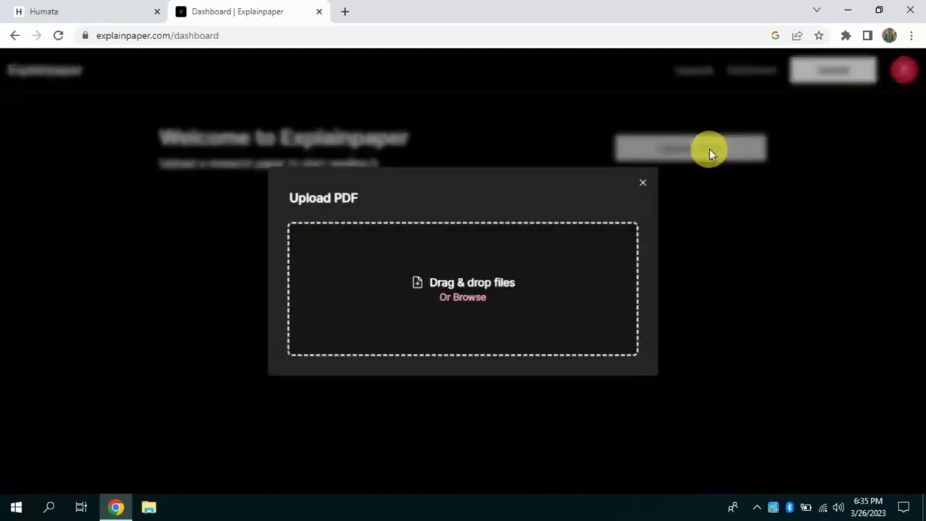
pyautogui.click(471, 297)
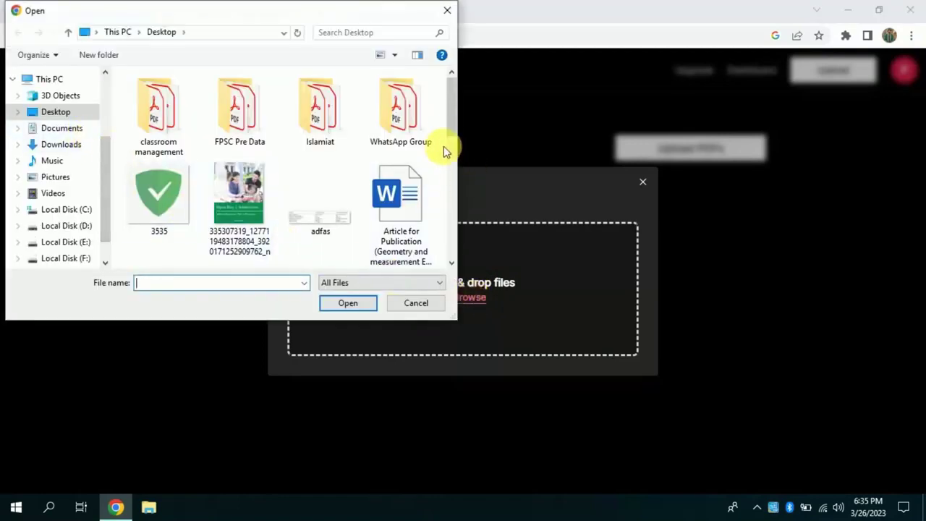
pyautogui.moveTo(446, 130); pyautogui.dragTo(440, 248)
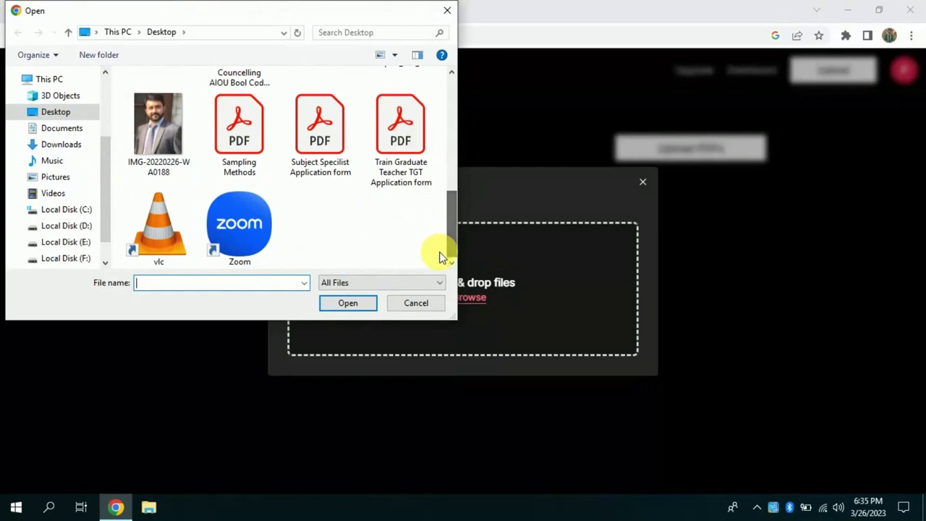
pyautogui.click(252, 168)
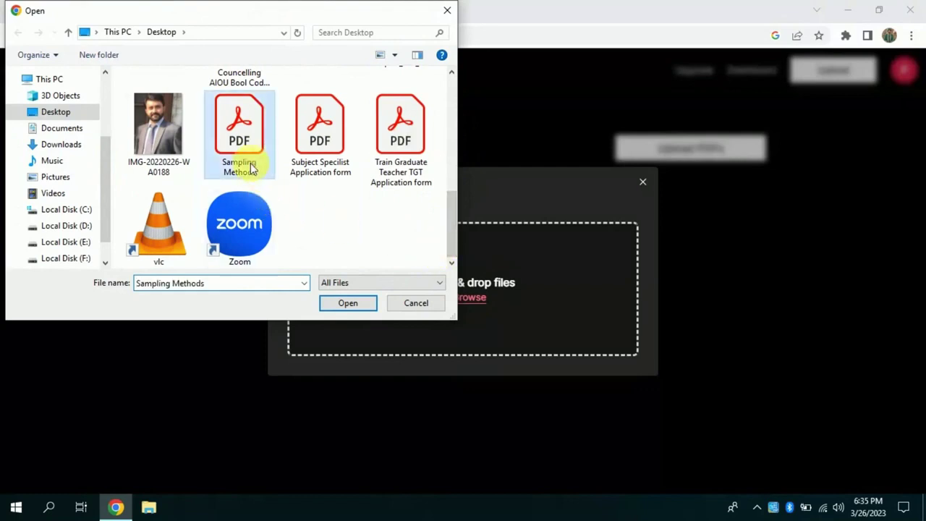
pyautogui.click(362, 306)
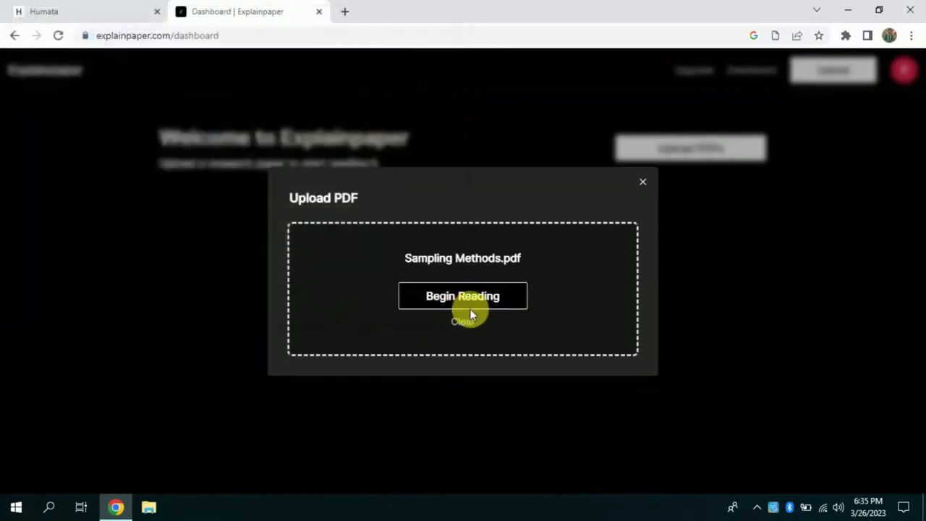
pyautogui.click(449, 302)
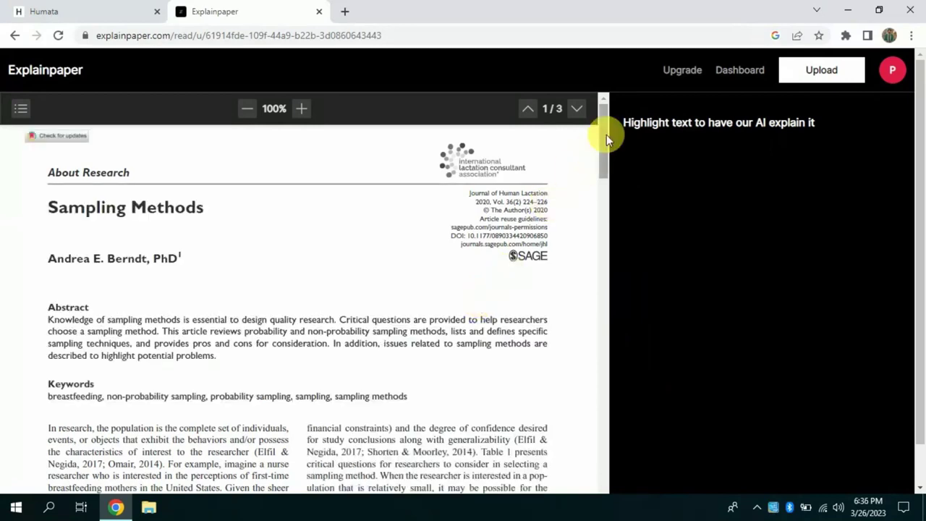
pyautogui.moveTo(602, 143)
pyautogui.mouseDown()
pyautogui.moveTo(603, 410)
pyautogui.moveTo(609, 285)
pyautogui.moveTo(596, 160)
pyautogui.mouseUp()
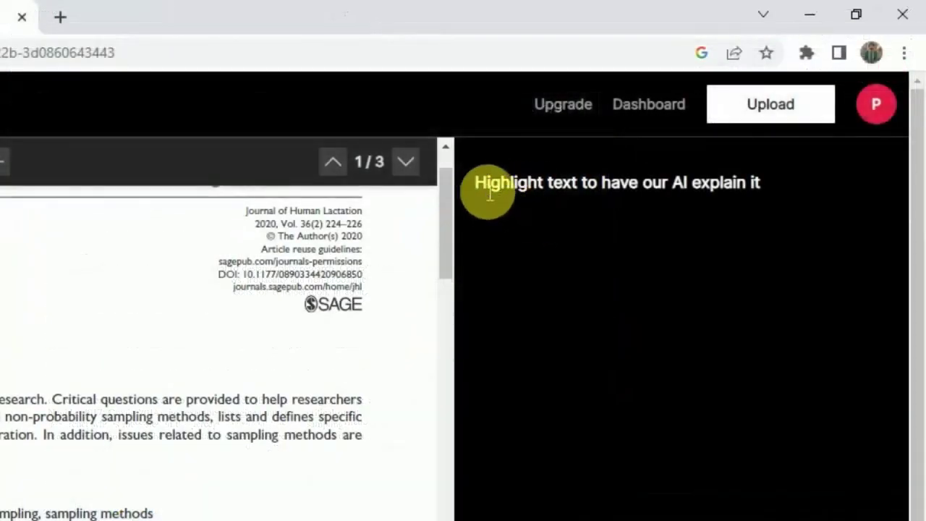
pyautogui.moveTo(474, 185); pyautogui.dragTo(586, 196)
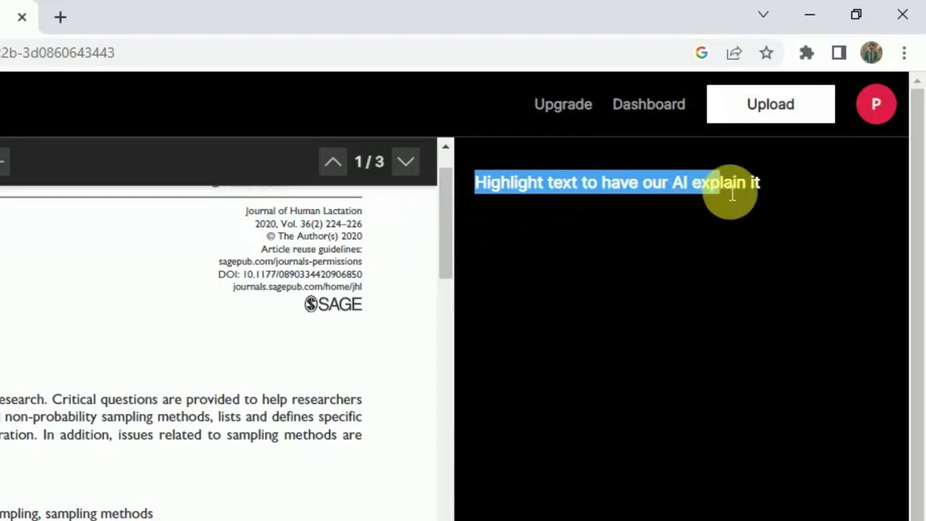
pyautogui.moveTo(586, 195); pyautogui.dragTo(760, 186)
pyautogui.click(630, 200)
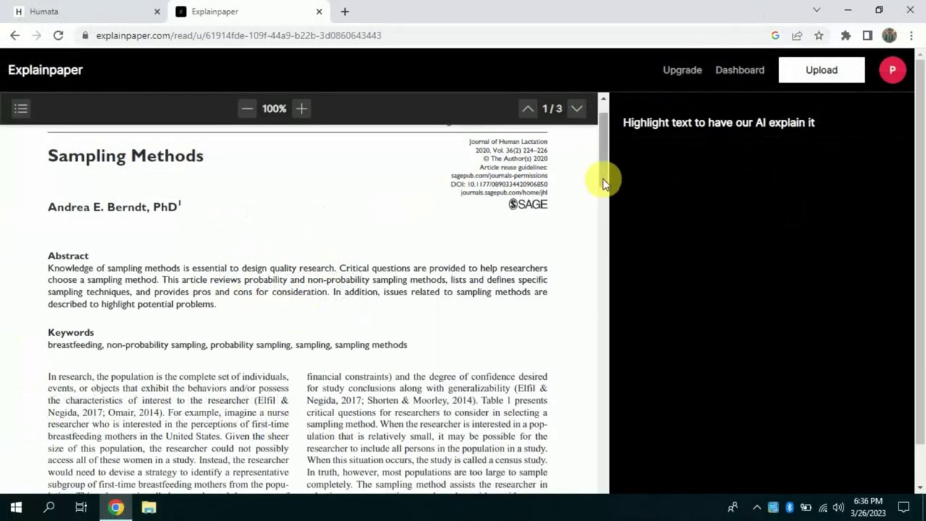
pyautogui.moveTo(606, 182)
pyautogui.mouseDown()
pyautogui.moveTo(599, 325)
pyautogui.moveTo(55, 193)
pyautogui.mouseUp()
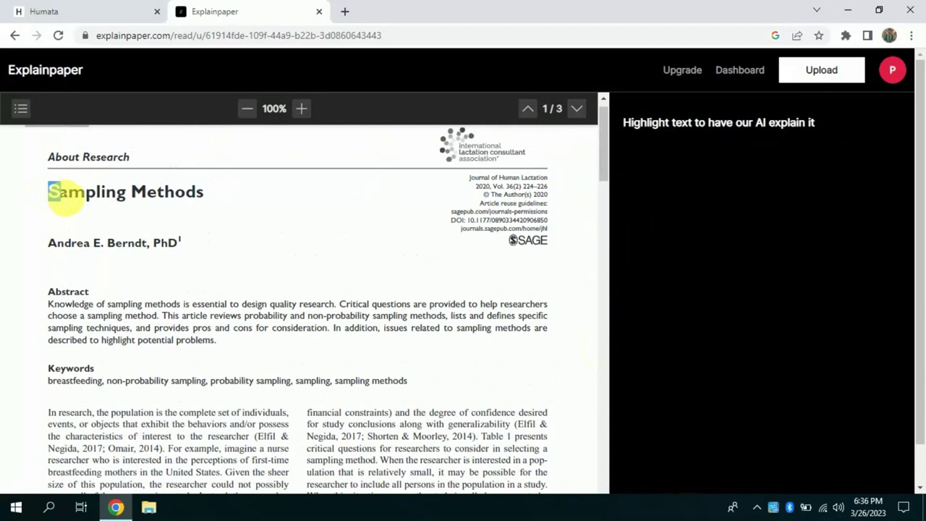
# Highlight the title 'Sampling Methods' and get the AI's explanation of it.
pyautogui.moveTo(119, 197); pyautogui.dragTo(153, 196)
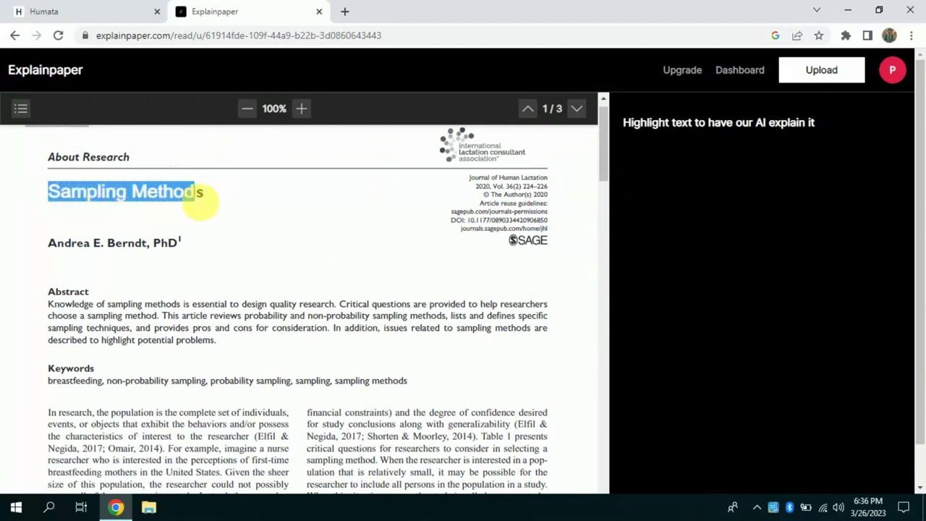
pyautogui.moveTo(206, 201); pyautogui.dragTo(205, 202)
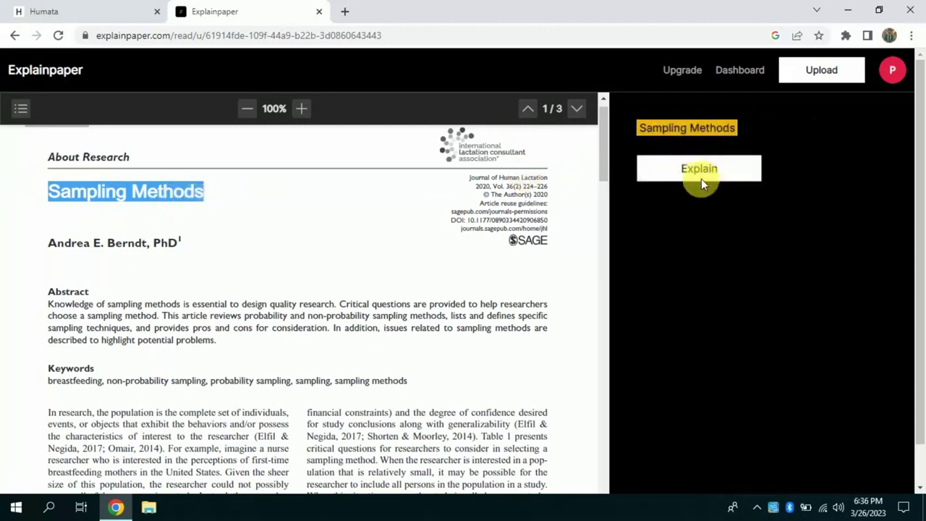
pyautogui.click(709, 168)
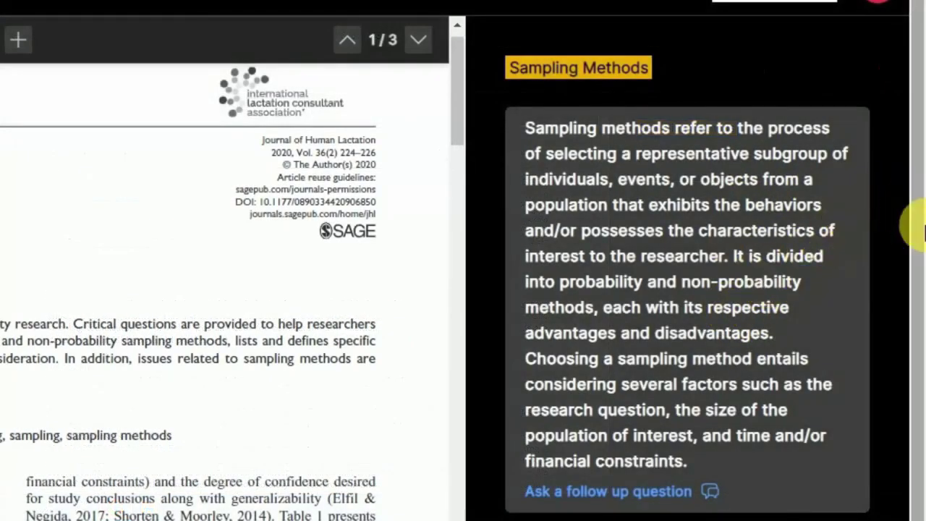
# Highlight the phrase 'probability sampling methods' in the explanation text.
pyautogui.scroll(-1, 922, 230)
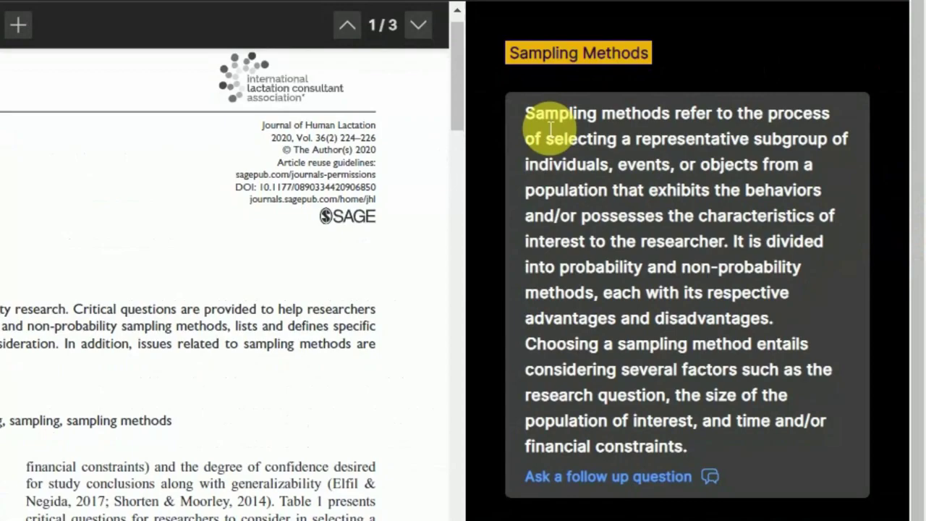
pyautogui.moveTo(527, 120); pyautogui.dragTo(691, 134)
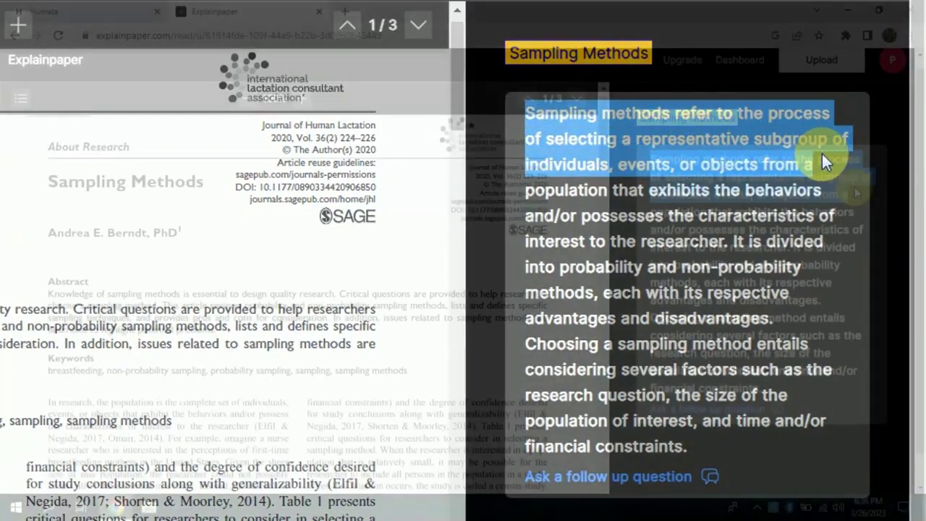
pyautogui.moveTo(691, 130); pyautogui.dragTo(745, 210)
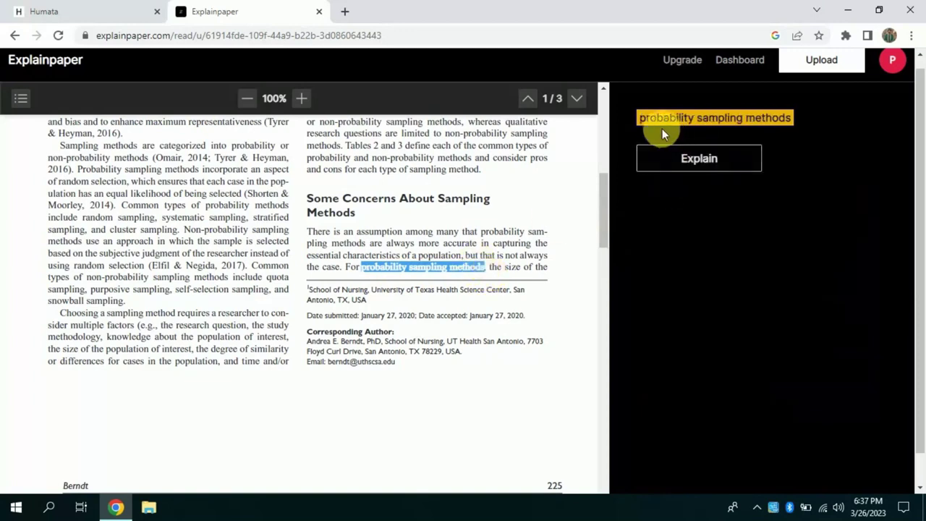
# Have the AI explain 'probability sampling methods', then open the follow-up question box.
pyautogui.click(469, 235)
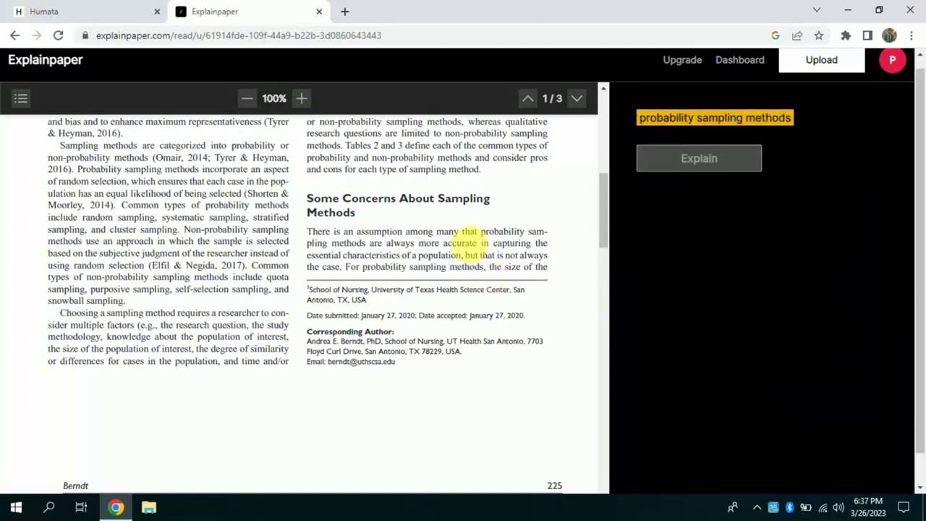
pyautogui.click(711, 152)
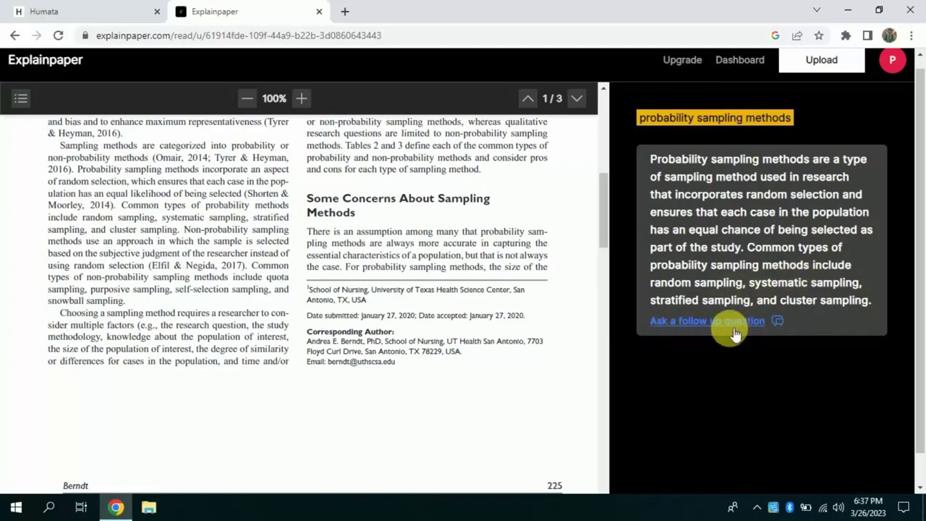
pyautogui.click(697, 320)
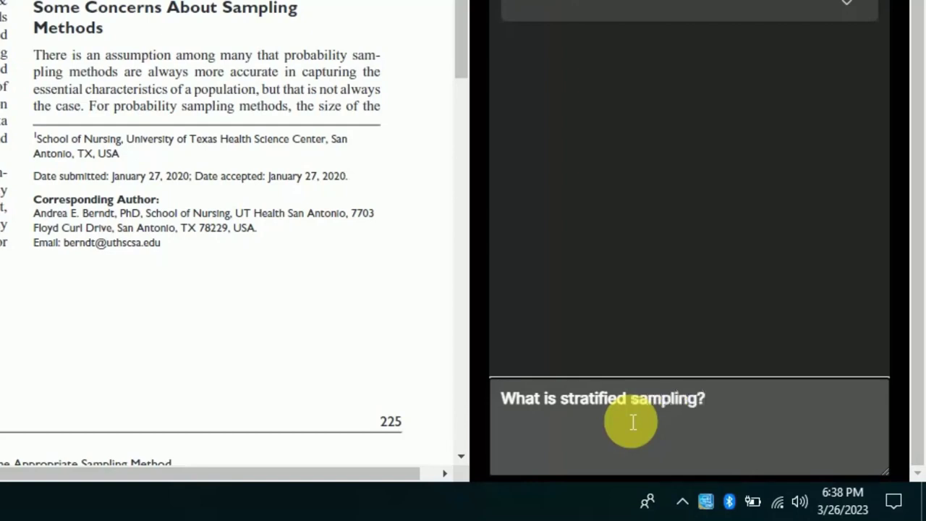
# Send 'What is stratified sampling?' and select the AI's answer about random sampling of strata.
pyautogui.press('Return')
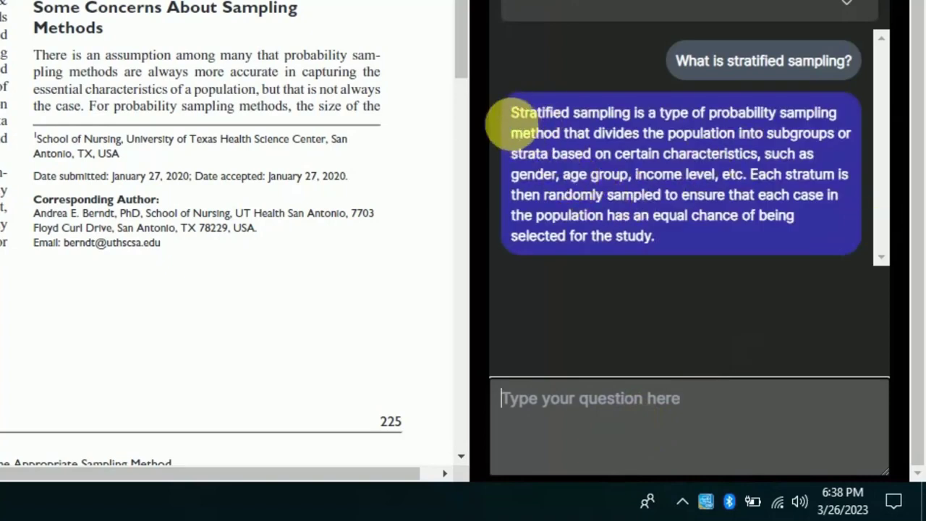
pyautogui.moveTo(509, 116)
pyautogui.mouseDown()
pyautogui.moveTo(716, 125)
pyautogui.moveTo(764, 114)
pyautogui.moveTo(658, 253)
pyautogui.moveTo(669, 262)
pyautogui.moveTo(824, 266)
pyautogui.moveTo(714, 288)
pyautogui.moveTo(738, 292)
pyautogui.mouseUp()
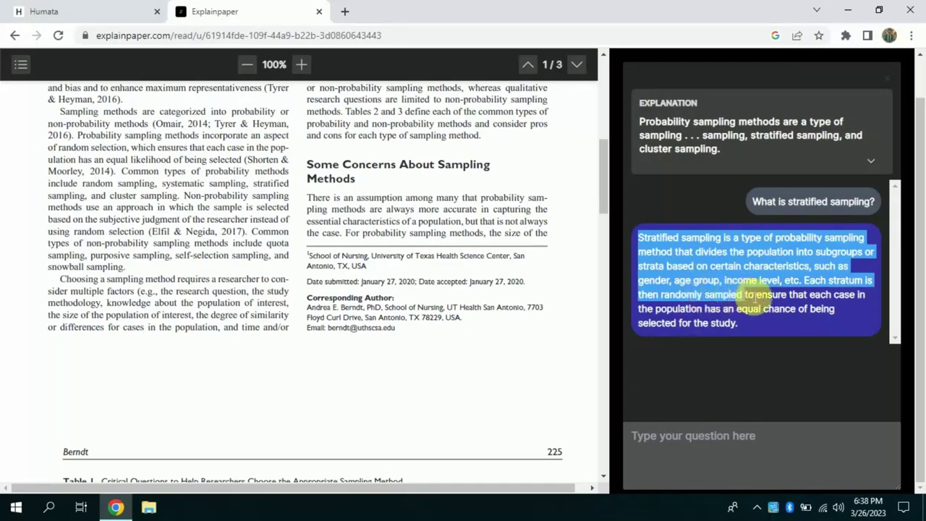
pyautogui.moveTo(790, 308); pyautogui.dragTo(832, 307)
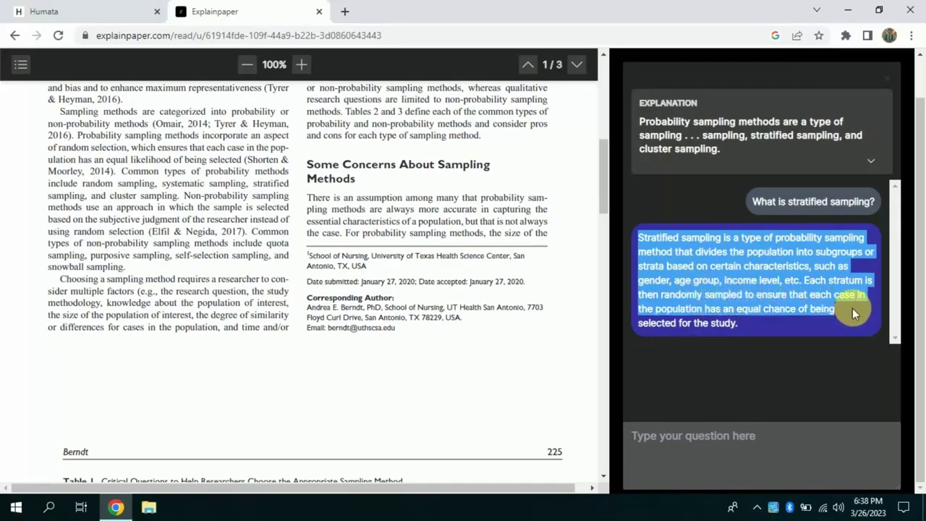